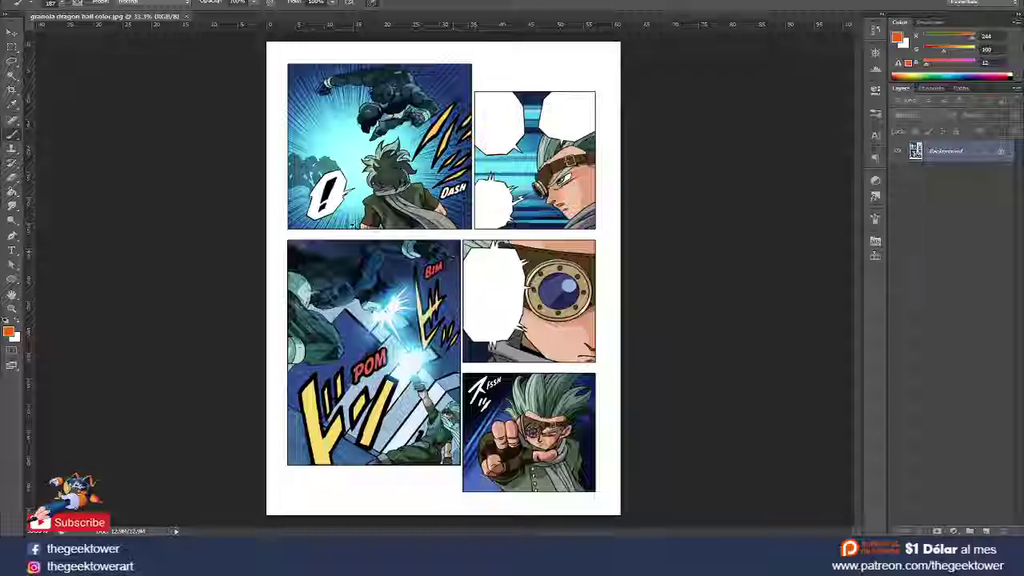
Zoom and pan around the coloured Dragon Ball comic page in Photoshop.
{"action": "scroll", "coordinate": [365, 160], "scroll_direction": "up", "scroll_amount": 2}
{"action": "left_click_drag", "start_coordinate": [487, 358], "coordinate": [398, 220]}
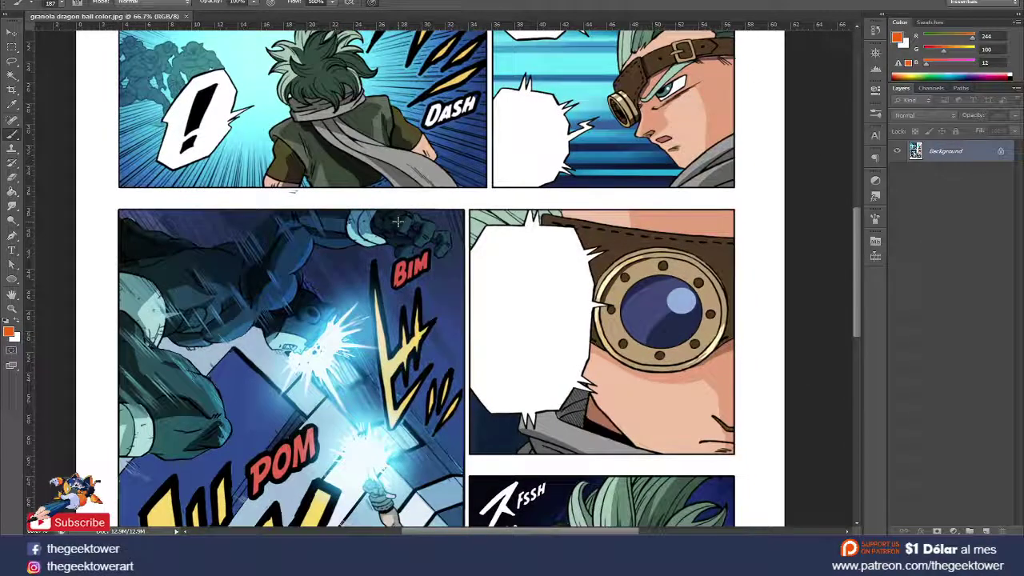
{"action": "mouse_move", "coordinate": [335, 140]}
{"action": "left_mouse_down"}
{"action": "mouse_move", "coordinate": [319, 272]}
{"action": "mouse_move", "coordinate": [287, 360]}
{"action": "left_mouse_up"}
{"action": "mouse_move", "coordinate": [367, 425]}
{"action": "left_mouse_down"}
{"action": "mouse_move", "coordinate": [430, 208]}
{"action": "mouse_move", "coordinate": [433, 152]}
{"action": "left_mouse_up"}
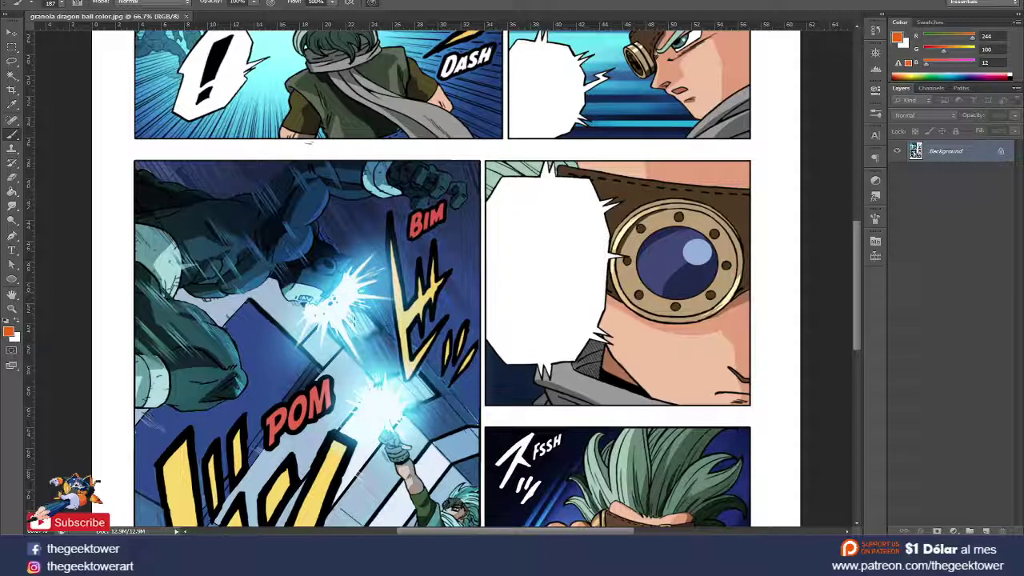
{"action": "left_click_drag", "start_coordinate": [539, 347], "coordinate": [483, 203]}
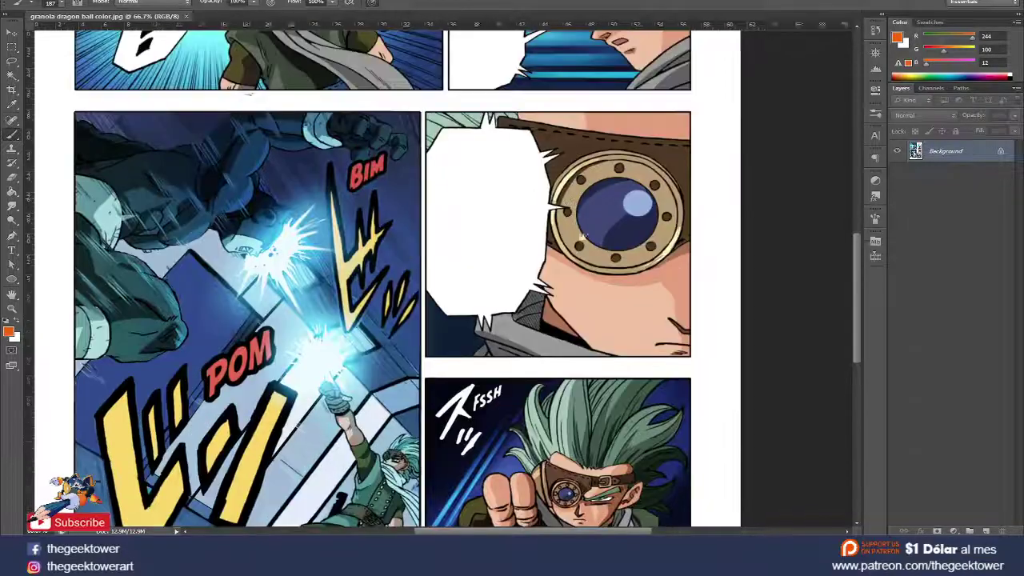
{"action": "left_click_drag", "start_coordinate": [556, 318], "coordinate": [571, 564]}
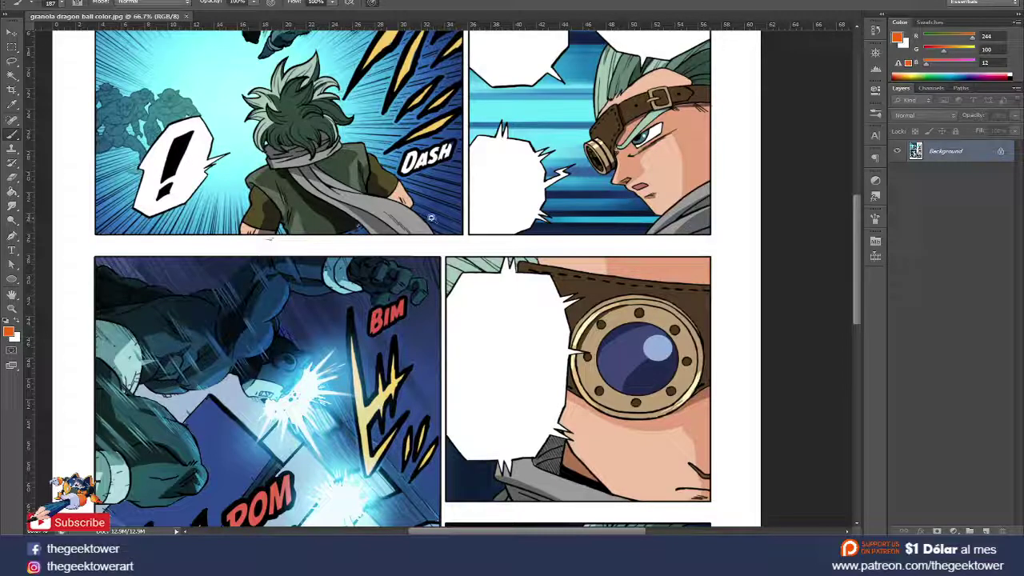
{"action": "scroll", "coordinate": [432, 217], "scroll_direction": "down", "scroll_amount": 1}
Copy the Naruto manga image from Google Images and return to Photoshop.
{"action": "key", "text": "alt+Tab"}
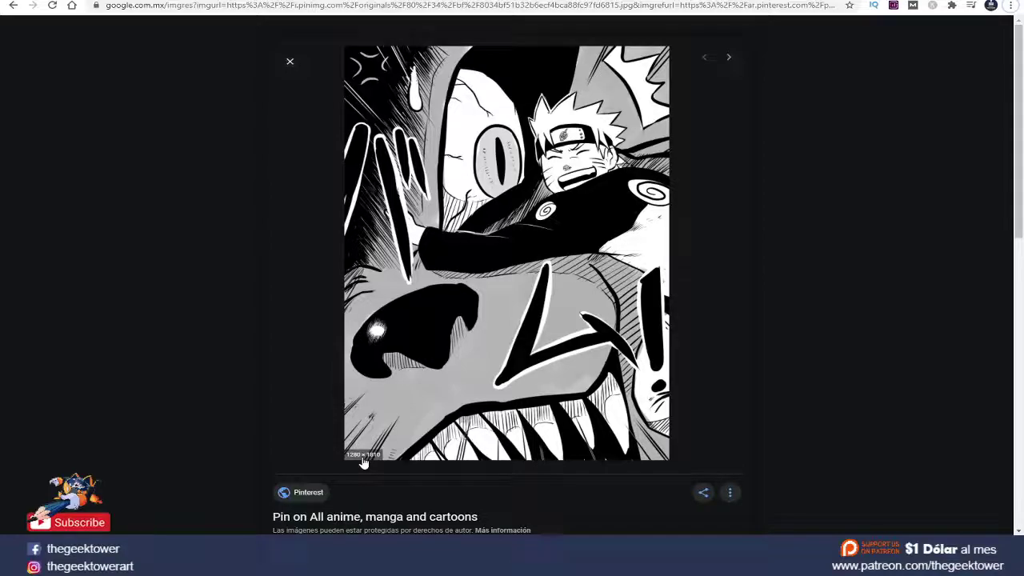
{"action": "right_click", "coordinate": [493, 235]}
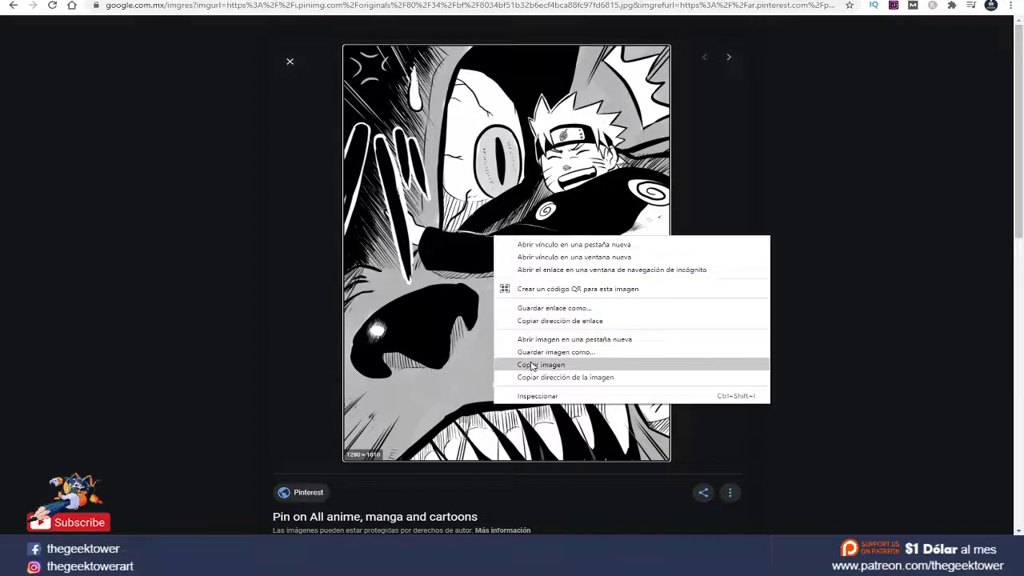
{"action": "left_click", "coordinate": [536, 366]}
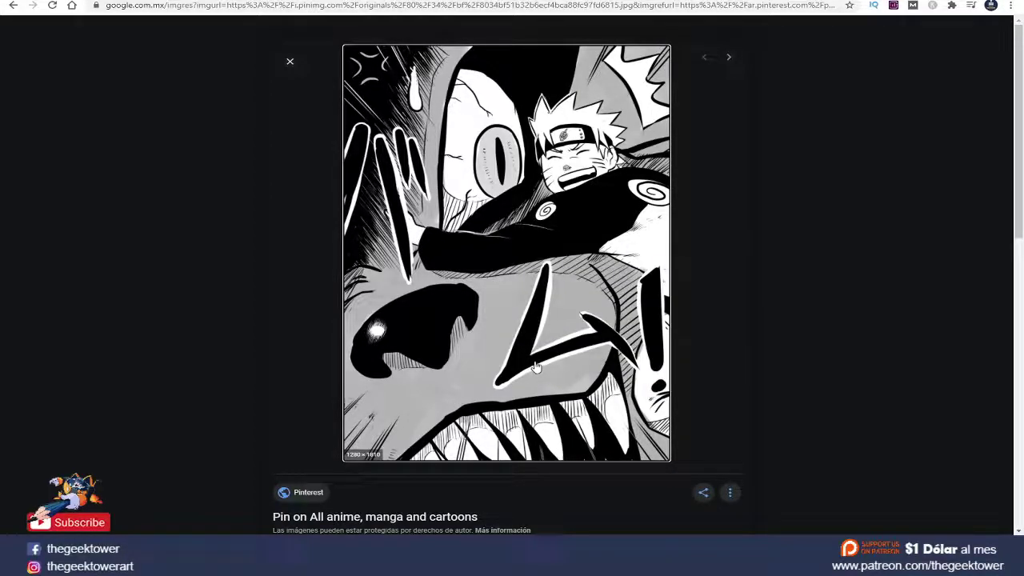
{"action": "key", "text": "alt+Tab"}
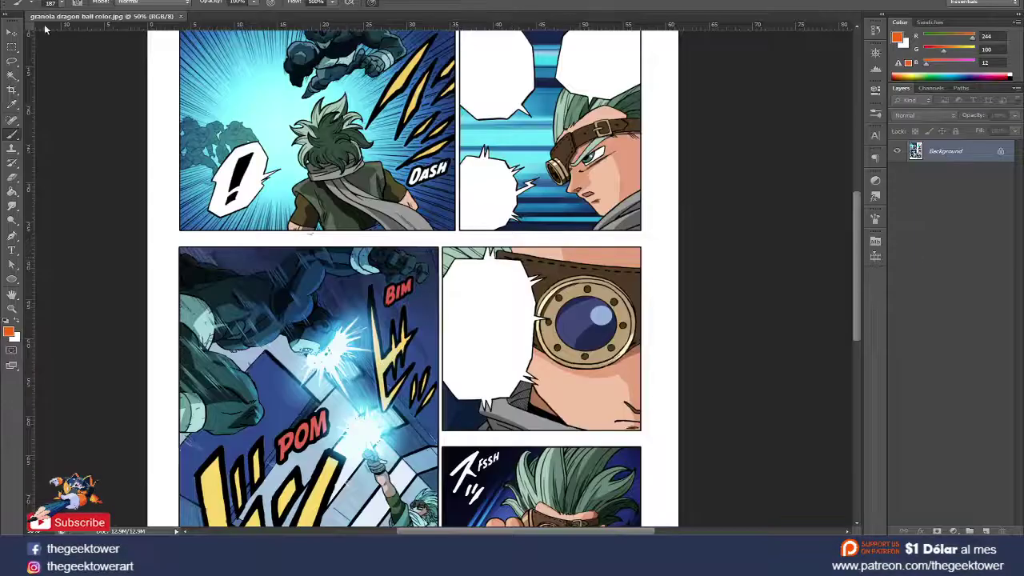
Create a new document from the Clipboard preset: 1280 × 1810 px, 72 ppi, grayscale, white.
{"action": "left_click", "coordinate": [34, 2]}
{"action": "left_click", "coordinate": [48, 2]}
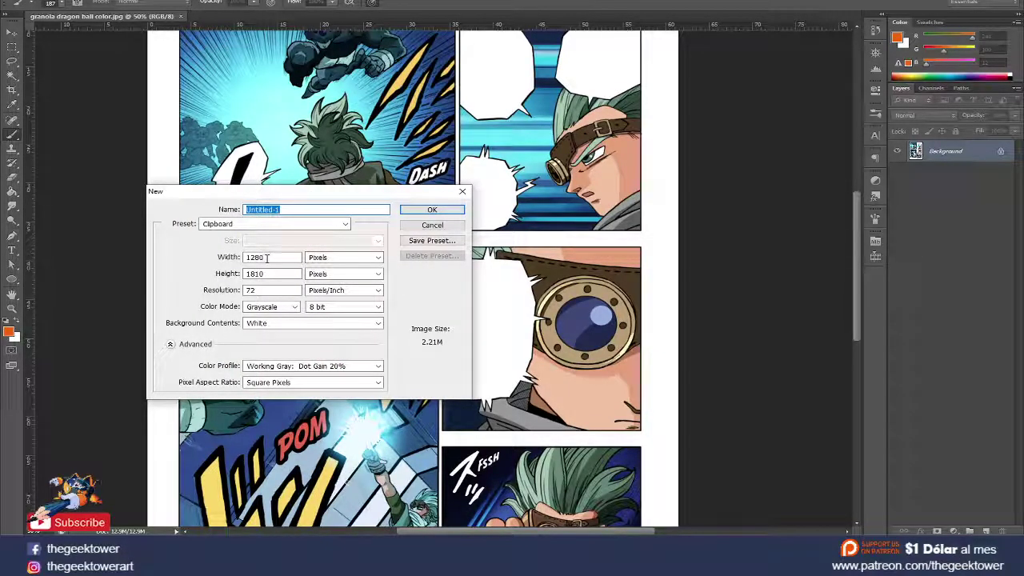
{"action": "left_click", "coordinate": [272, 257]}
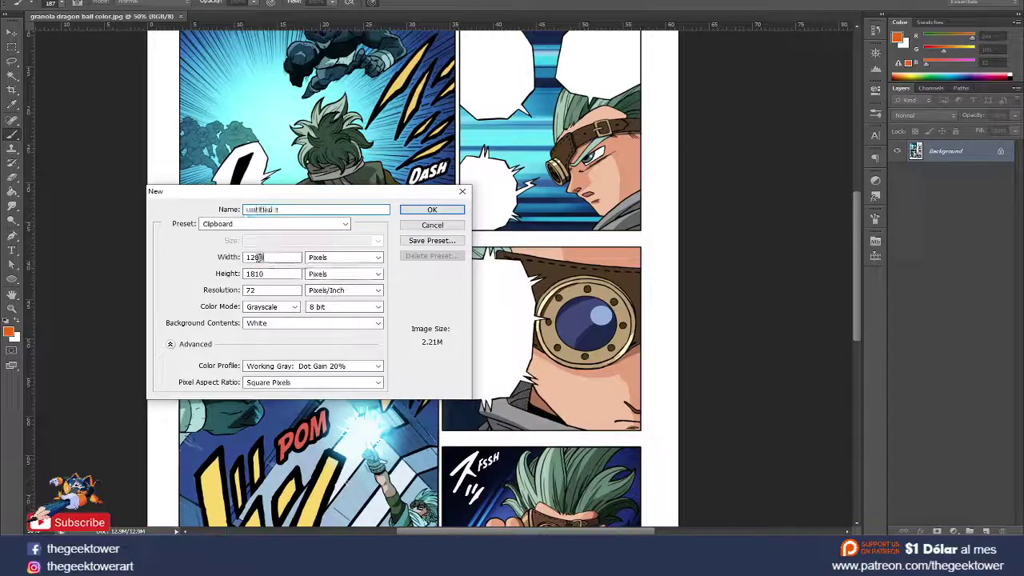
{"action": "double_click", "coordinate": [272, 256]}
{"action": "double_click", "coordinate": [268, 273]}
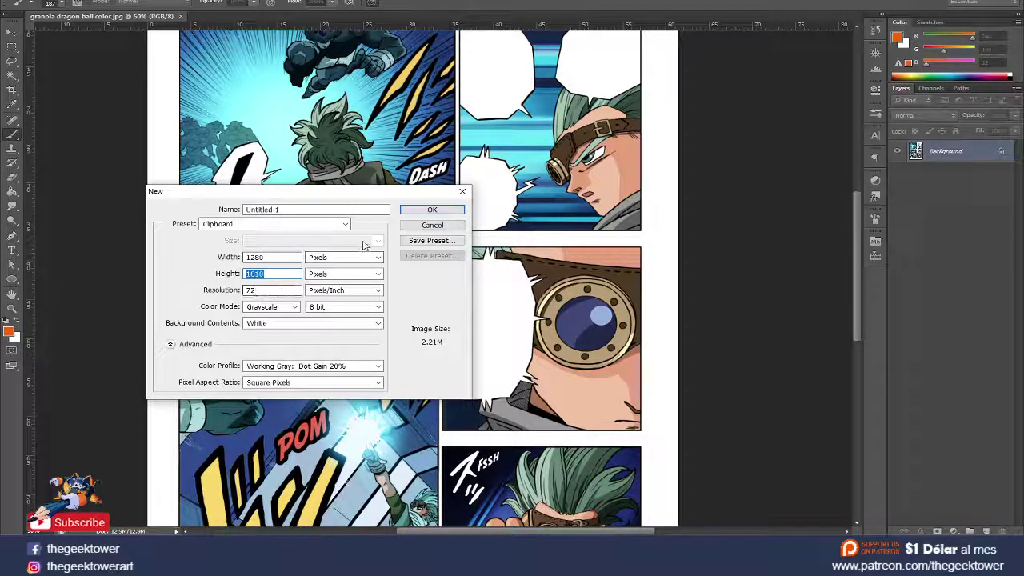
{"action": "double_click", "coordinate": [268, 290]}
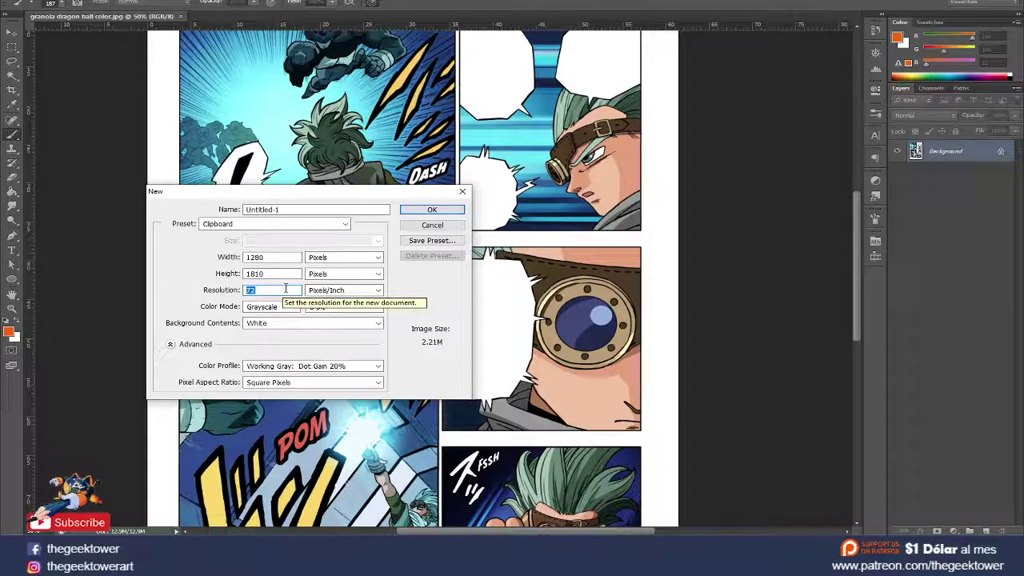
{"action": "left_click", "coordinate": [285, 289]}
{"action": "double_click", "coordinate": [285, 291]}
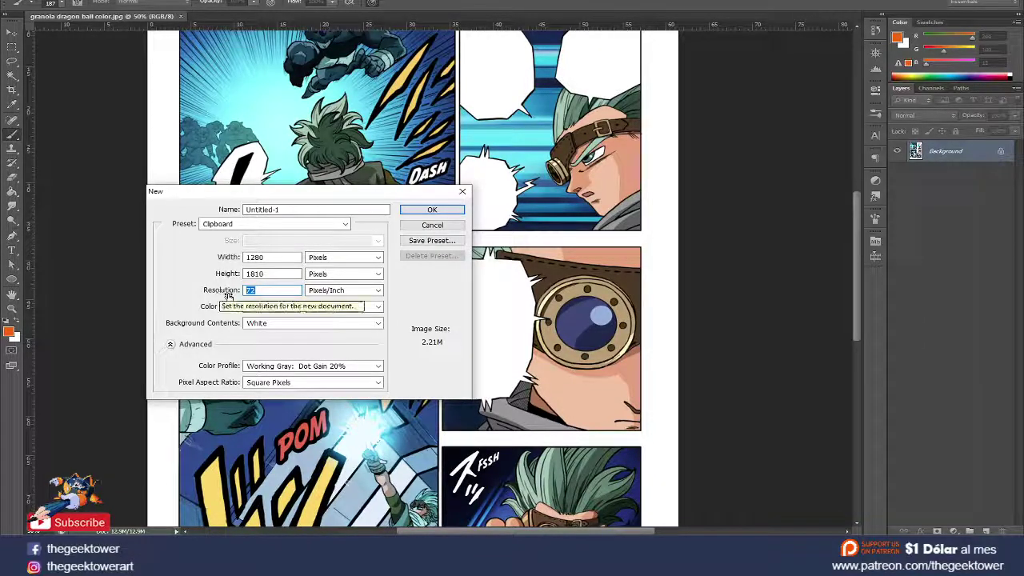
{"action": "left_click", "coordinate": [428, 209]}
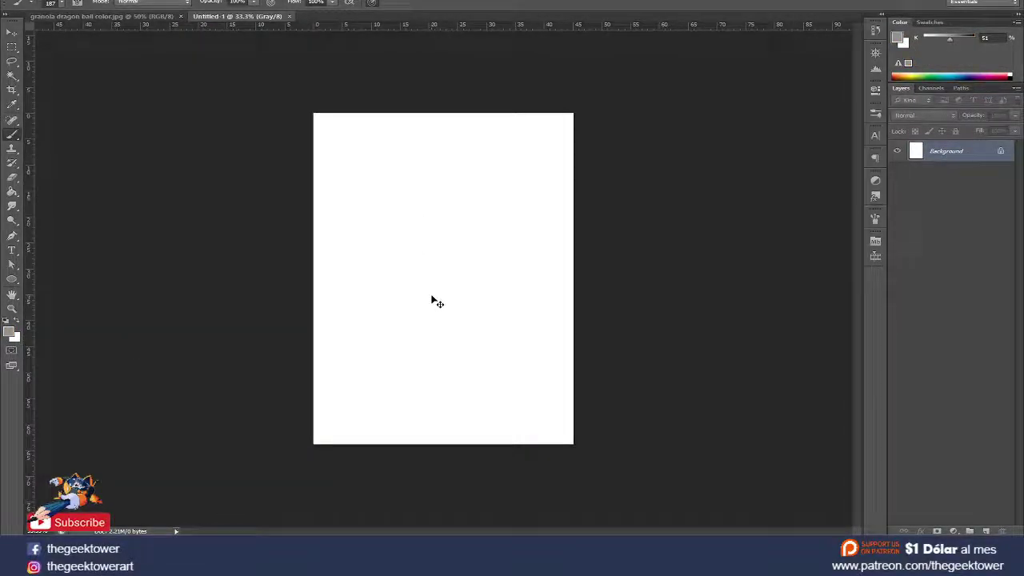
Paste the Naruto page as Layer 1 and zoom in to inspect it.
{"action": "key", "text": "ctrl+v"}
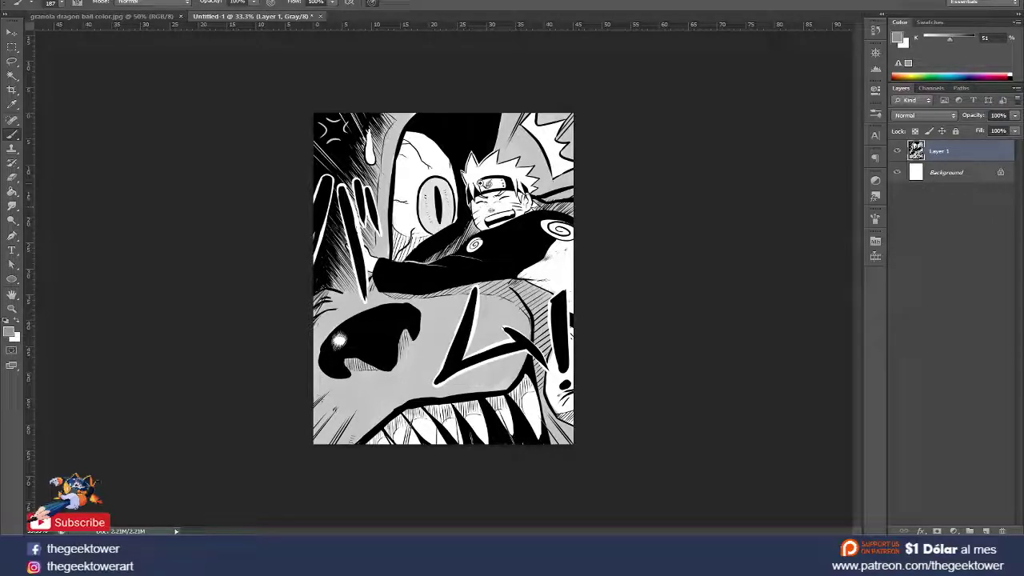
{"action": "key", "text": "ctrl+plus"}
{"action": "scroll", "coordinate": [481, 182], "scroll_direction": "up", "scroll_amount": 1}
{"action": "scroll", "coordinate": [481, 182], "scroll_direction": "up", "scroll_amount": 1}
{"action": "scroll", "coordinate": [481, 182], "scroll_direction": "up", "scroll_amount": 1}
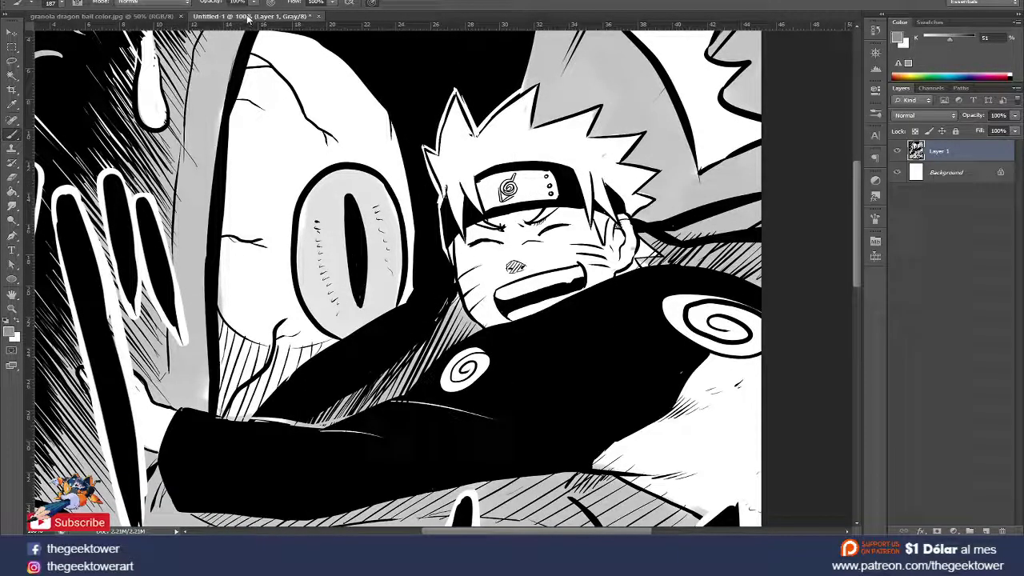
{"action": "left_click_drag", "start_coordinate": [516, 304], "coordinate": [557, 256]}
{"action": "scroll", "coordinate": [557, 255], "scroll_direction": "down", "scroll_amount": 3}
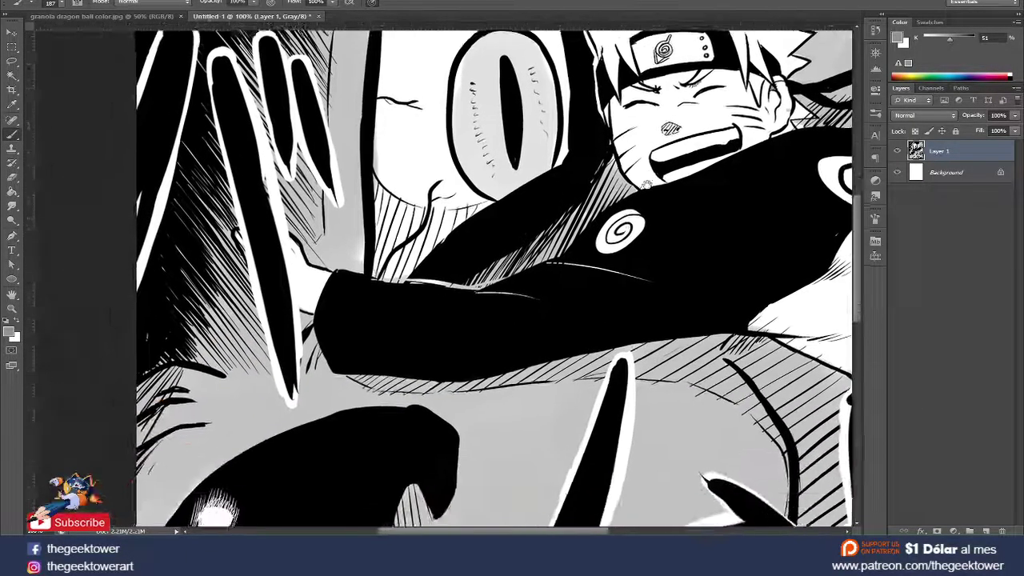
{"action": "scroll", "coordinate": [557, 256], "scroll_direction": "down", "scroll_amount": 3}
{"action": "scroll", "coordinate": [520, 248], "scroll_direction": "right", "scroll_amount": 3}
{"action": "scroll", "coordinate": [474, 236], "scroll_direction": "up", "scroll_amount": 3}
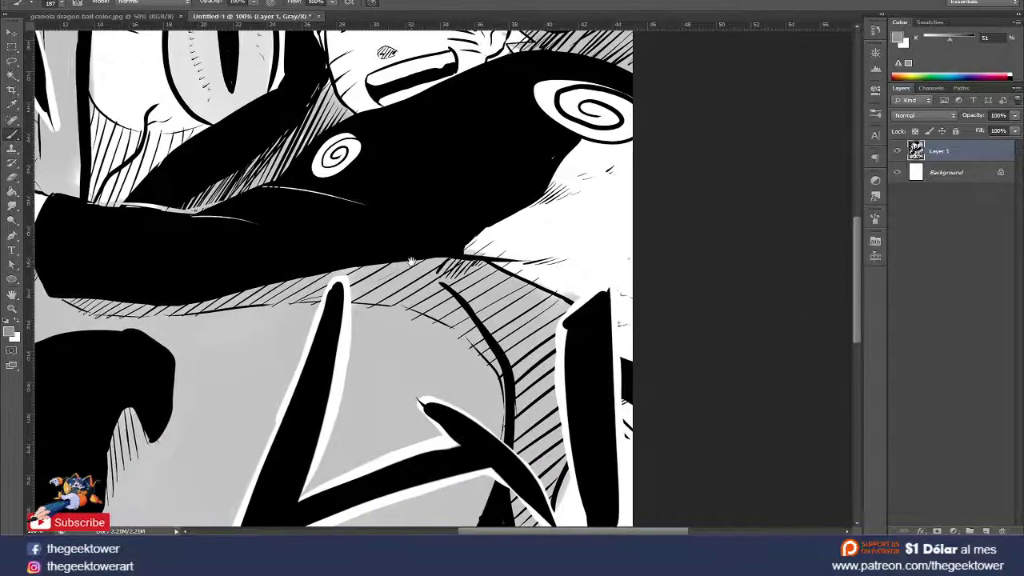
{"action": "scroll", "coordinate": [468, 252], "scroll_direction": "left", "scroll_amount": 2}
{"action": "scroll", "coordinate": [462, 265], "scroll_direction": "down", "scroll_amount": 1}
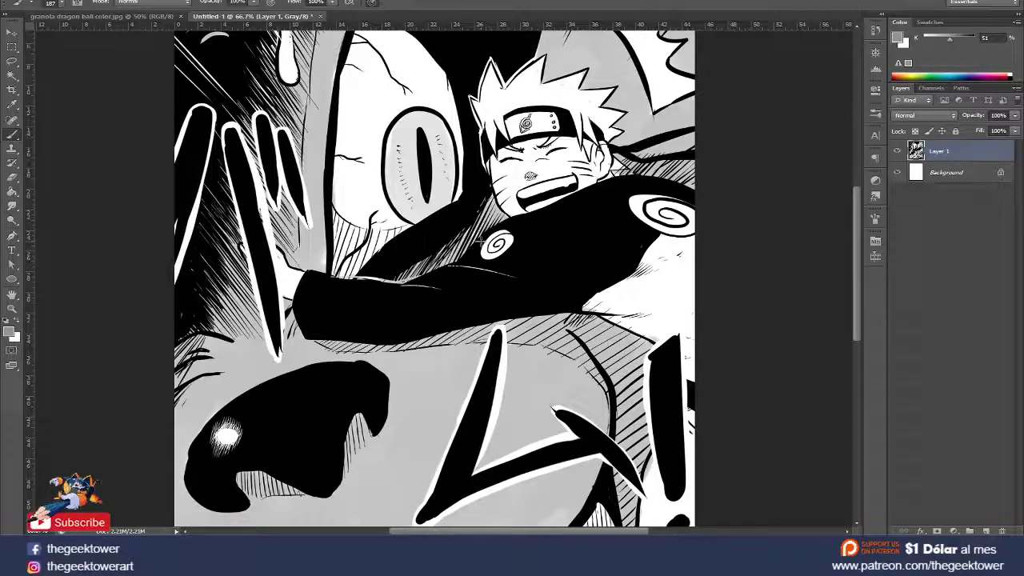
{"action": "left_click_drag", "start_coordinate": [344, 228], "coordinate": [453, 240]}
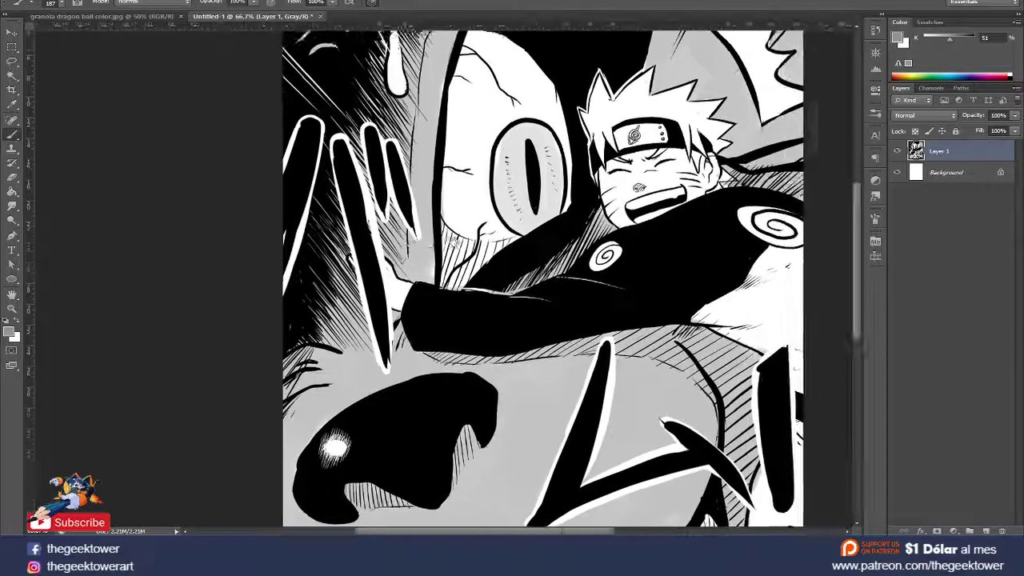
{"action": "scroll", "coordinate": [453, 241], "scroll_direction": "up", "scroll_amount": 2}
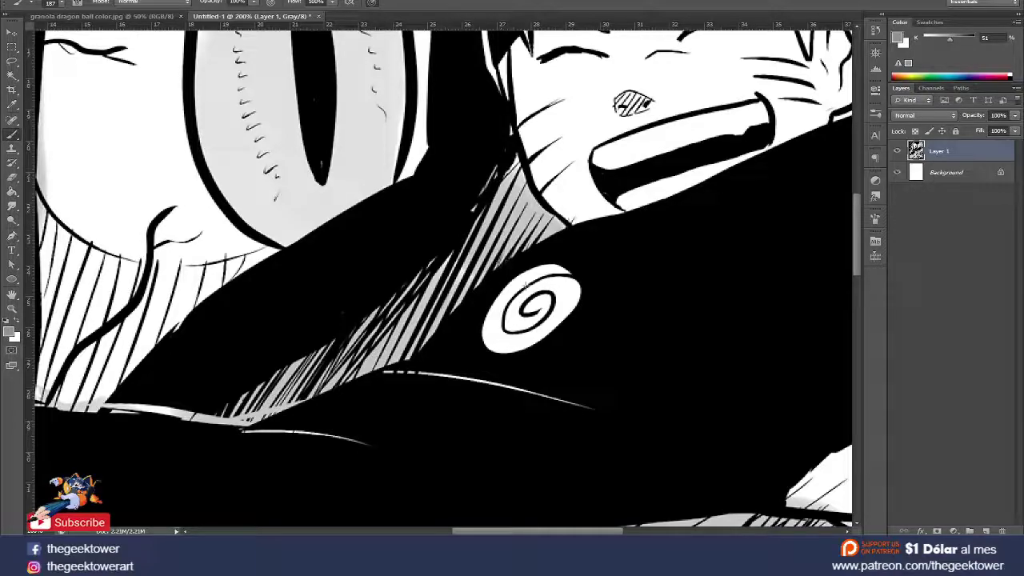
{"action": "scroll", "coordinate": [490, 267], "scroll_direction": "down", "scroll_amount": 3}
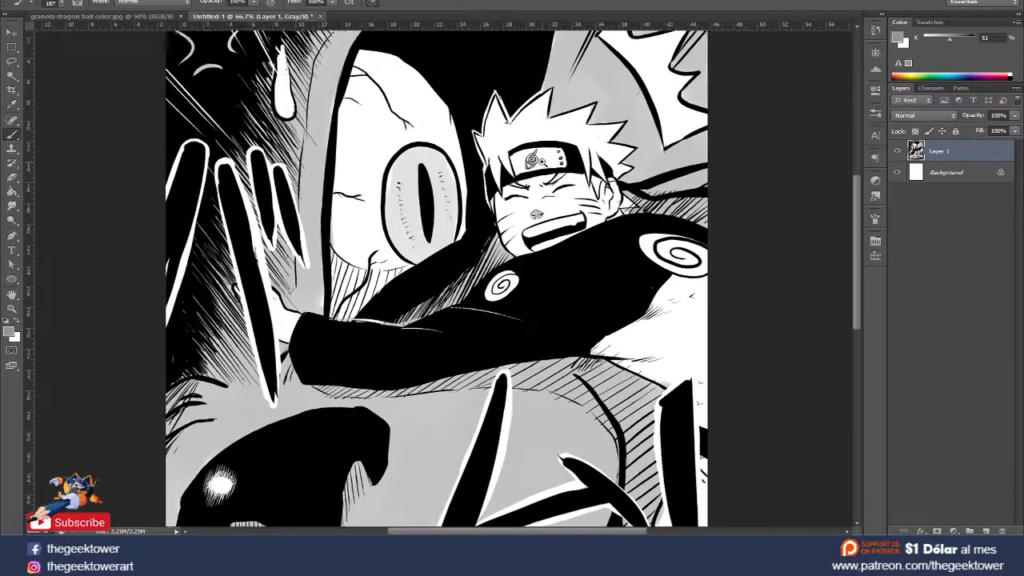
{"action": "scroll", "coordinate": [548, 229], "scroll_direction": "up", "scroll_amount": 3}
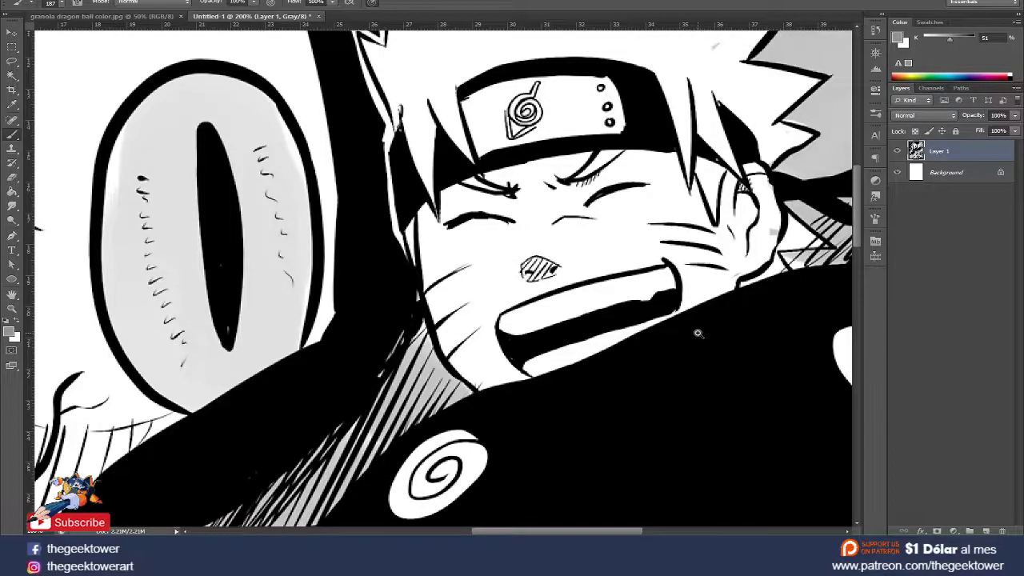
Zoom closer on Naruto's face and scroll through the page.
{"action": "key", "text": "ctrl+plus"}
{"action": "key", "text": "ctrl+plus"}
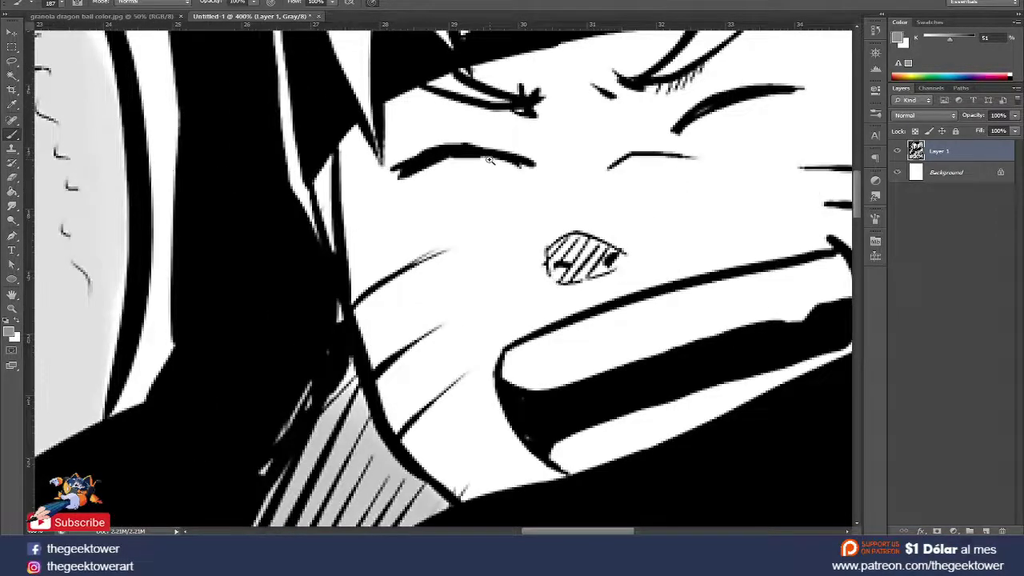
{"action": "scroll", "coordinate": [491, 160], "scroll_direction": "up", "scroll_amount": 1}
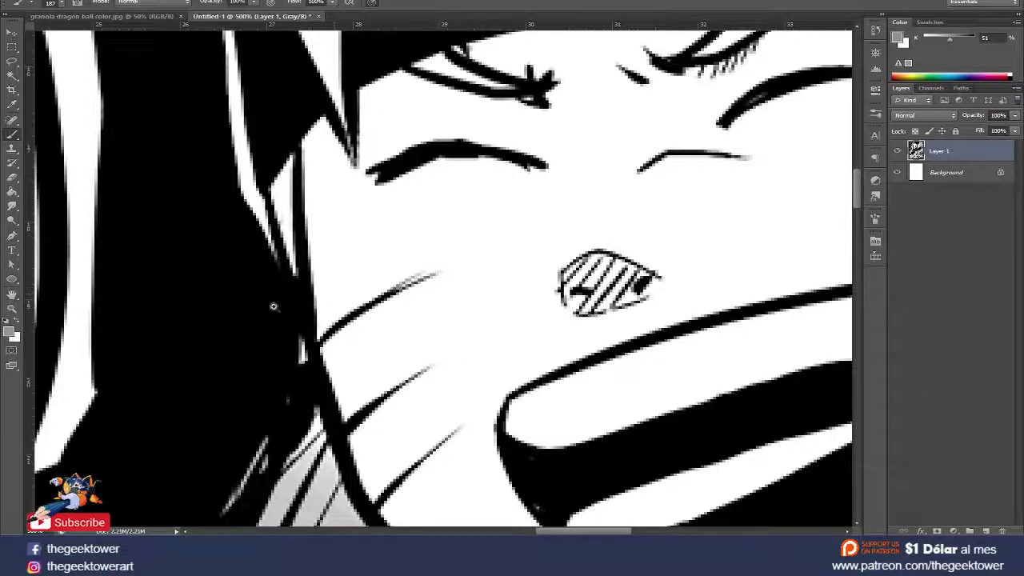
{"action": "scroll", "coordinate": [272, 307], "scroll_direction": "down", "scroll_amount": 1}
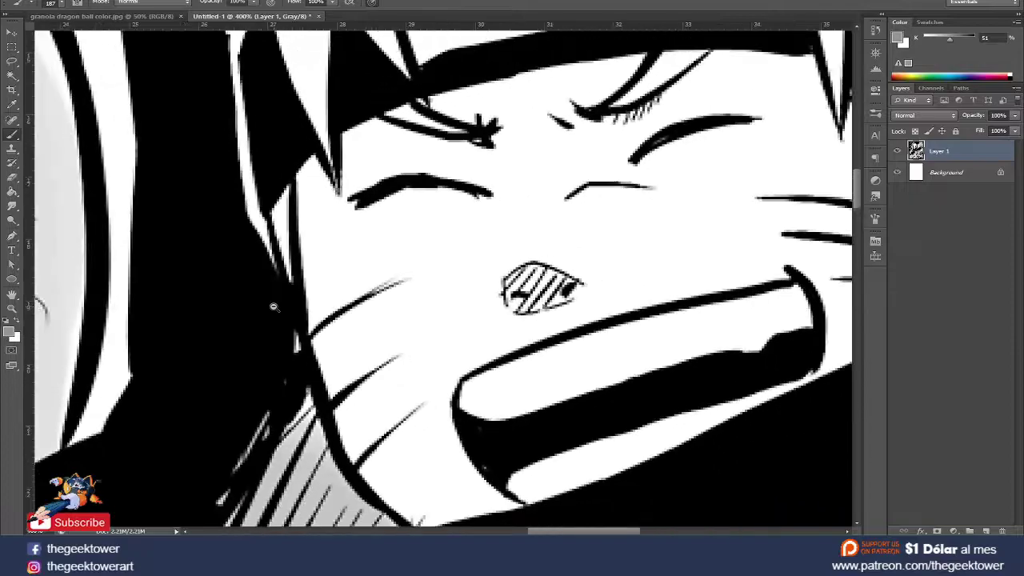
{"action": "scroll", "coordinate": [272, 306], "scroll_direction": "down", "scroll_amount": 1}
{"action": "scroll", "coordinate": [273, 307], "scroll_direction": "down", "scroll_amount": 1}
{"action": "scroll", "coordinate": [273, 306], "scroll_direction": "down", "scroll_amount": 1}
{"action": "scroll", "coordinate": [273, 306], "scroll_direction": "down", "scroll_amount": 3}
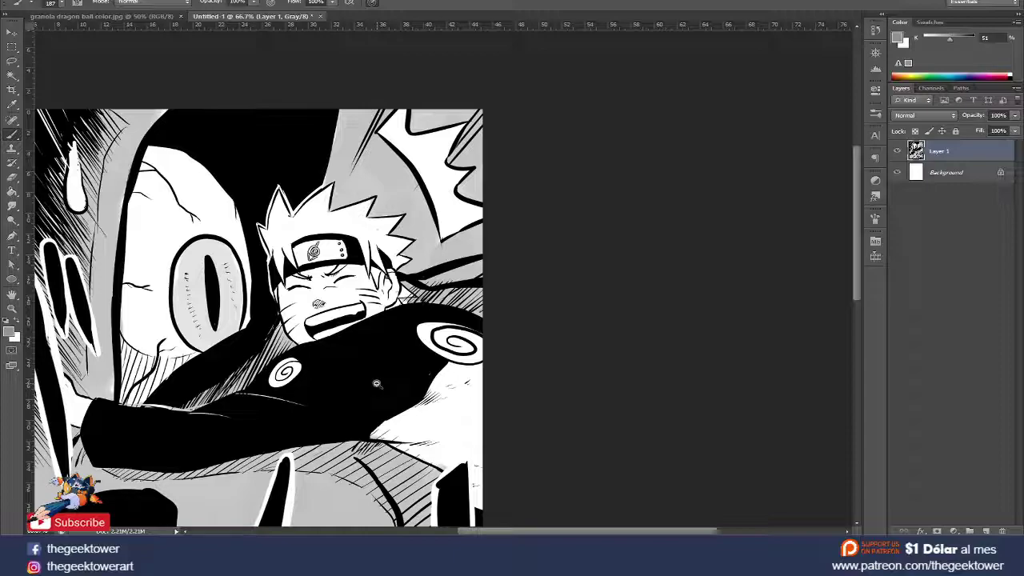
{"action": "scroll", "coordinate": [376, 384], "scroll_direction": "down", "scroll_amount": 1}
{"action": "scroll", "coordinate": [360, 333], "scroll_direction": "down", "scroll_amount": 1}
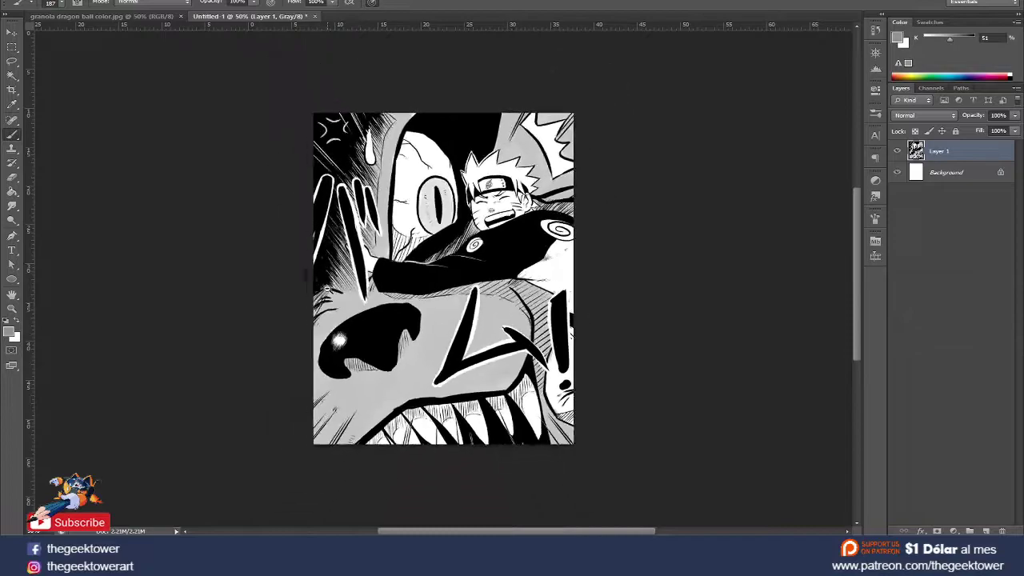
{"action": "scroll", "coordinate": [413, 142], "scroll_direction": "down", "scroll_amount": 2}
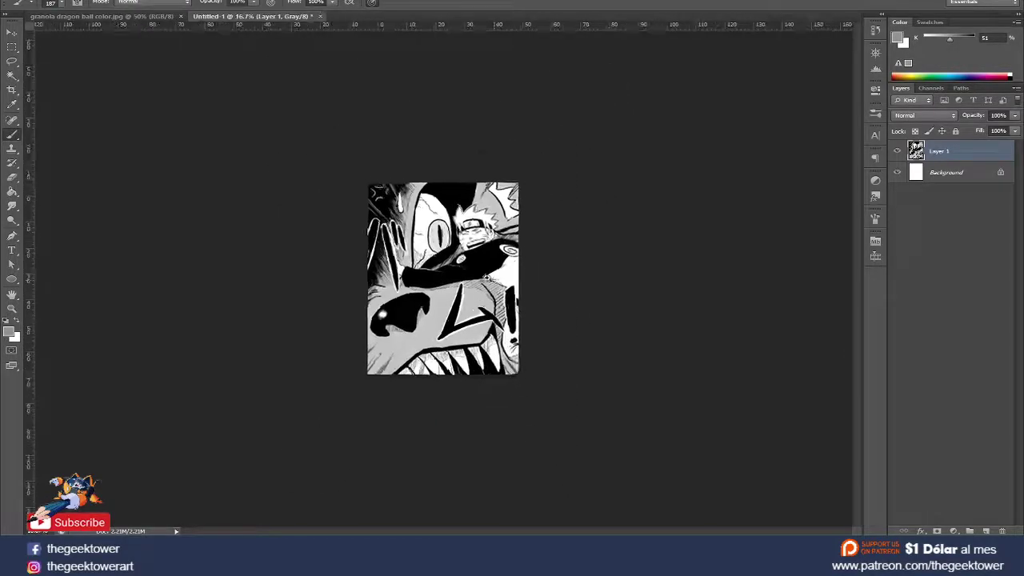
{"action": "scroll", "coordinate": [398, 219], "scroll_direction": "up", "scroll_amount": 1}
{"action": "scroll", "coordinate": [398, 219], "scroll_direction": "up", "scroll_amount": 2}
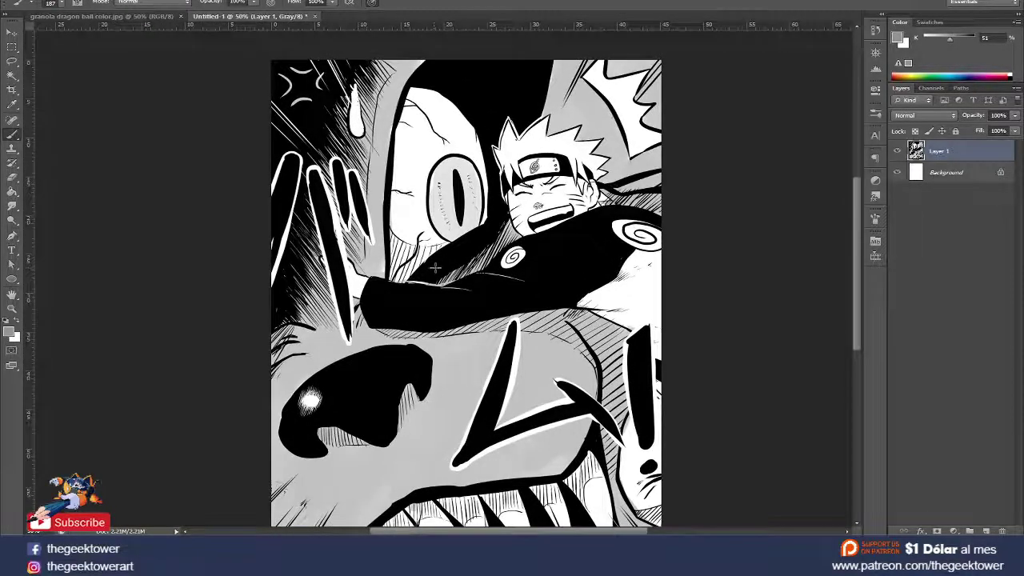
Add a test layer and paint a grey patch over Naruto's body.
{"action": "mouse_move", "coordinate": [516, 270]}
{"action": "left_mouse_down"}
{"action": "mouse_move", "coordinate": [423, 183]}
{"action": "mouse_move", "coordinate": [491, 180]}
{"action": "left_mouse_up"}
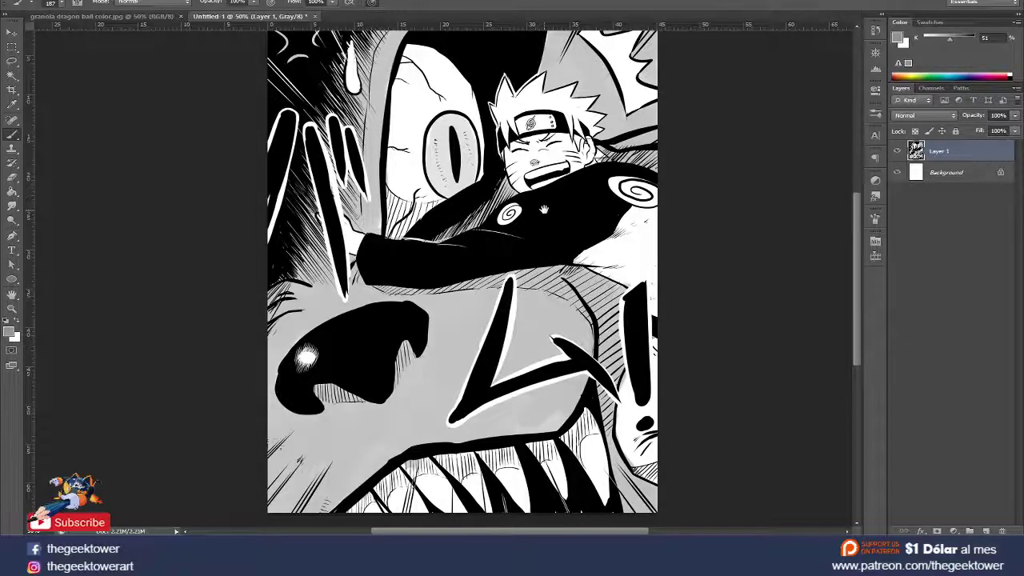
{"action": "mouse_move", "coordinate": [543, 210]}
{"action": "left_mouse_down"}
{"action": "mouse_move", "coordinate": [496, 217]}
{"action": "mouse_move", "coordinate": [536, 218]}
{"action": "left_mouse_up"}
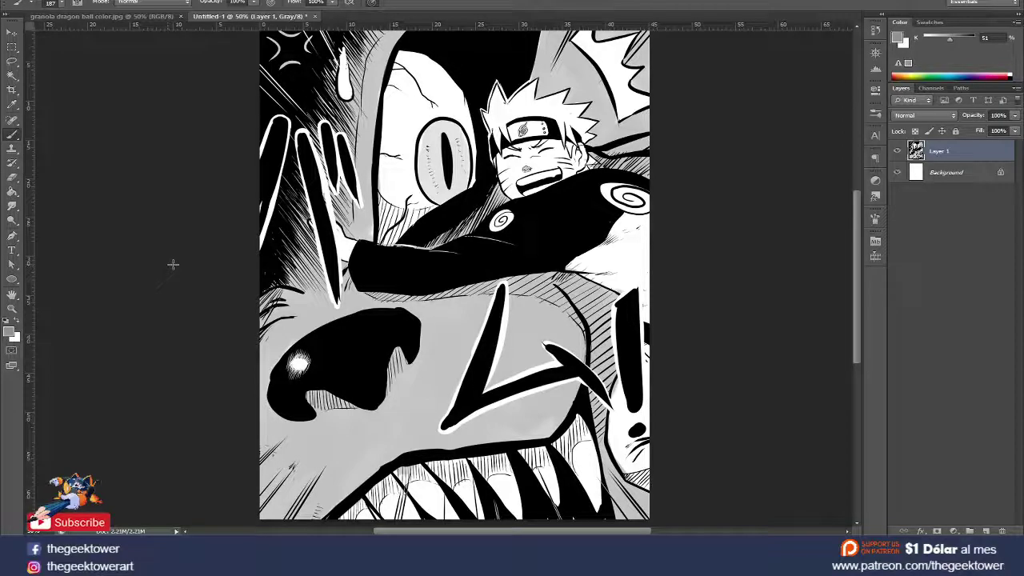
{"action": "left_click", "coordinate": [985, 531]}
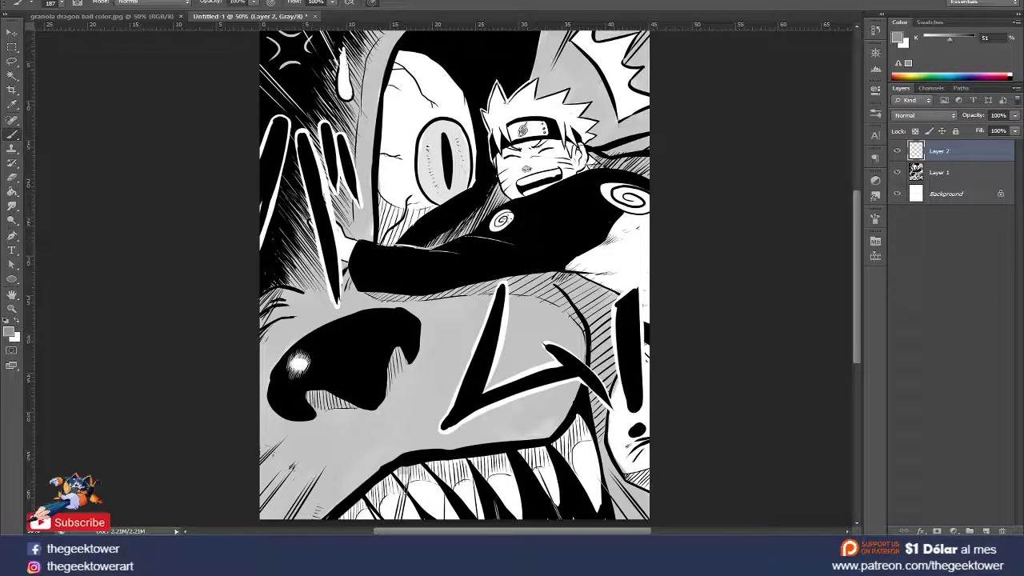
{"action": "mouse_move", "coordinate": [567, 184]}
{"action": "left_mouse_down"}
{"action": "mouse_move", "coordinate": [443, 207]}
{"action": "mouse_move", "coordinate": [390, 335]}
{"action": "left_mouse_up"}
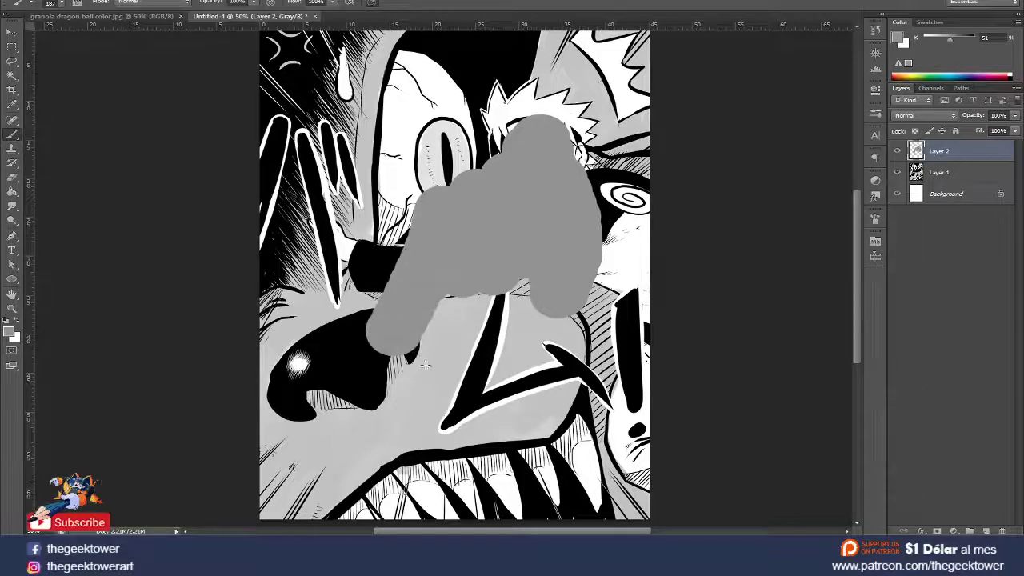
{"action": "key", "text": "ctrl+z"}
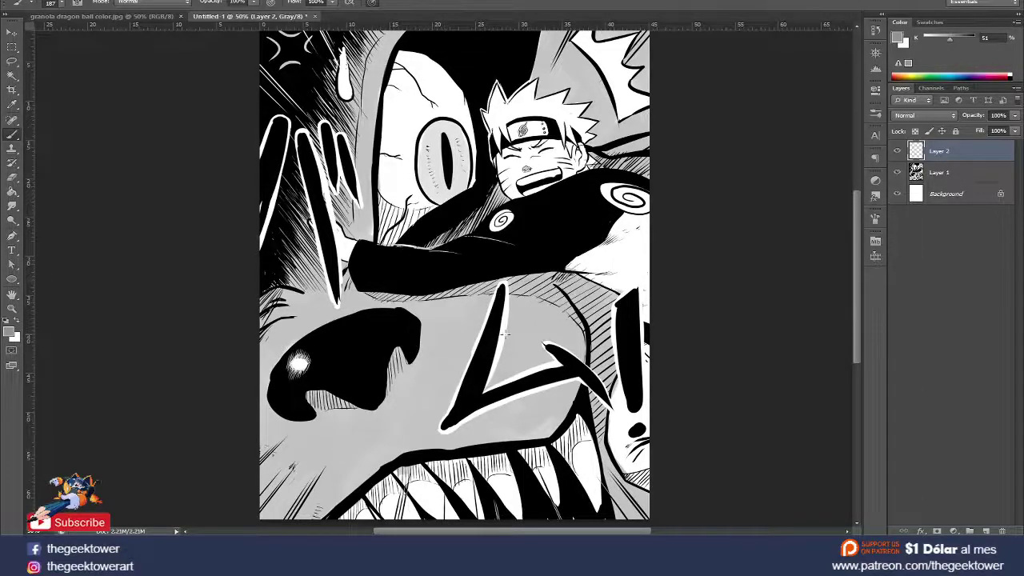
{"action": "mouse_move", "coordinate": [502, 312]}
{"action": "left_mouse_down"}
{"action": "mouse_move", "coordinate": [524, 192]}
{"action": "mouse_move", "coordinate": [454, 276]}
{"action": "left_mouse_up"}
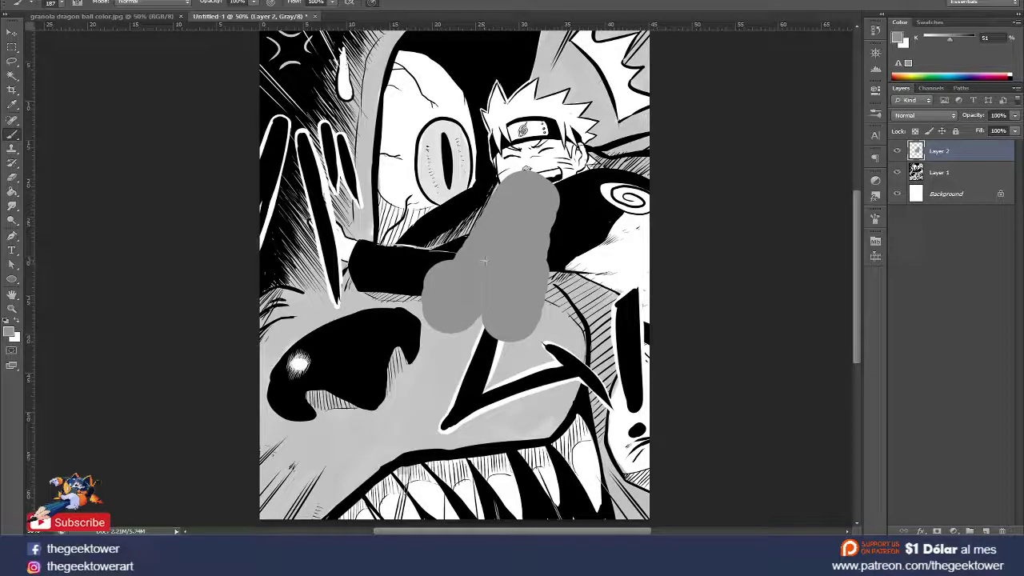
Erase some of the grey, delete test Layer 2, and begin converting the Background.
{"action": "key", "text": "e"}
{"action": "mouse_move", "coordinate": [524, 180]}
{"action": "left_mouse_down"}
{"action": "mouse_move", "coordinate": [528, 203]}
{"action": "mouse_move", "coordinate": [479, 276]}
{"action": "left_mouse_up"}
{"action": "mouse_move", "coordinate": [552, 204]}
{"action": "left_mouse_down"}
{"action": "mouse_move", "coordinate": [502, 241]}
{"action": "mouse_move", "coordinate": [500, 214]}
{"action": "left_mouse_up"}
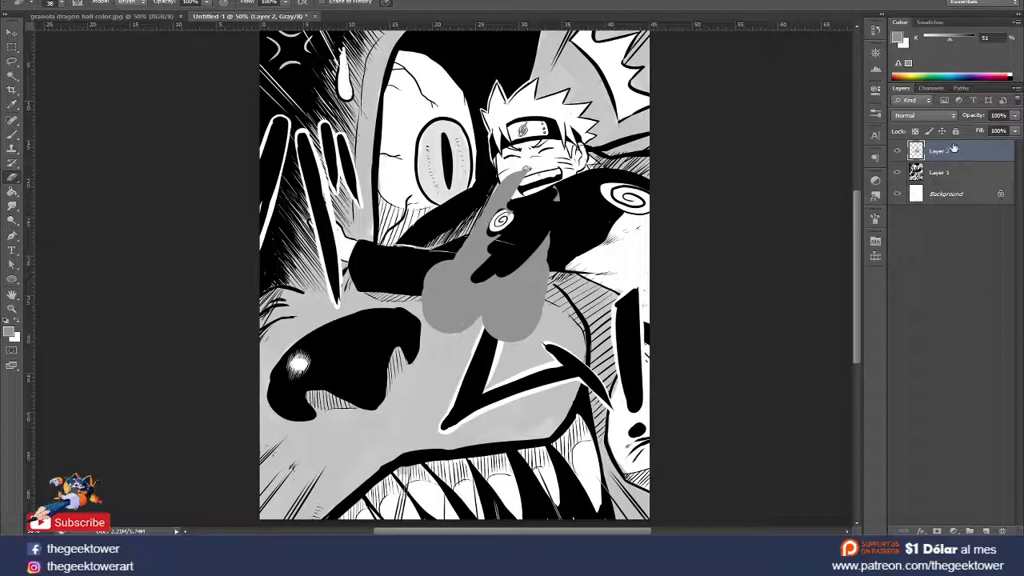
{"action": "left_click", "coordinate": [1002, 531]}
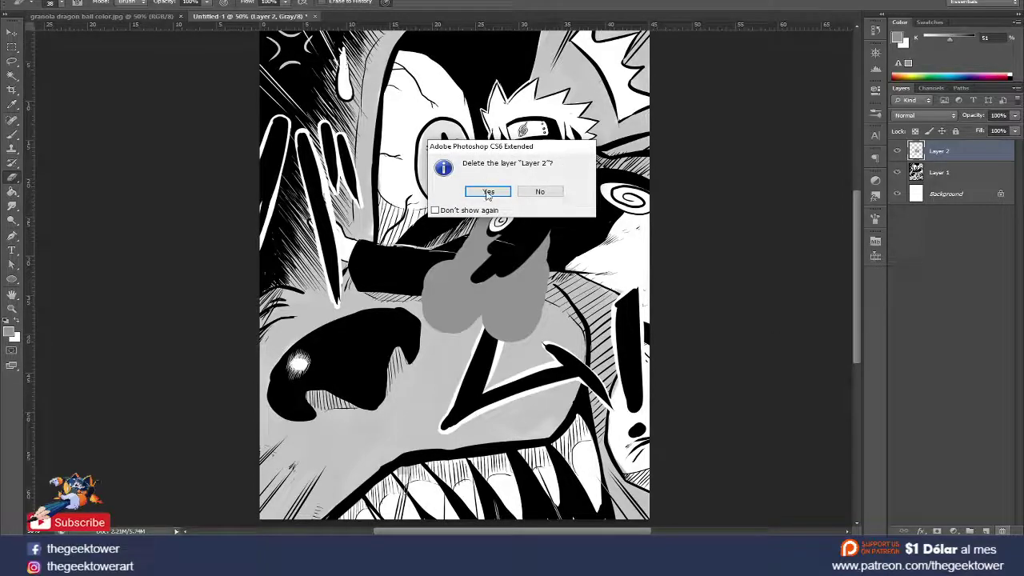
{"action": "left_click", "coordinate": [488, 194]}
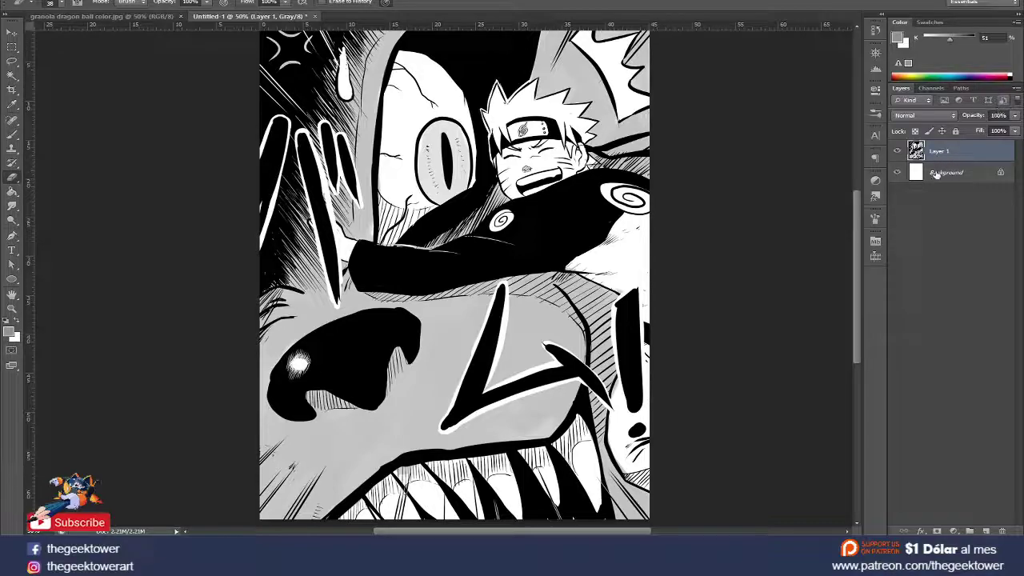
{"action": "double_click", "coordinate": [936, 175]}
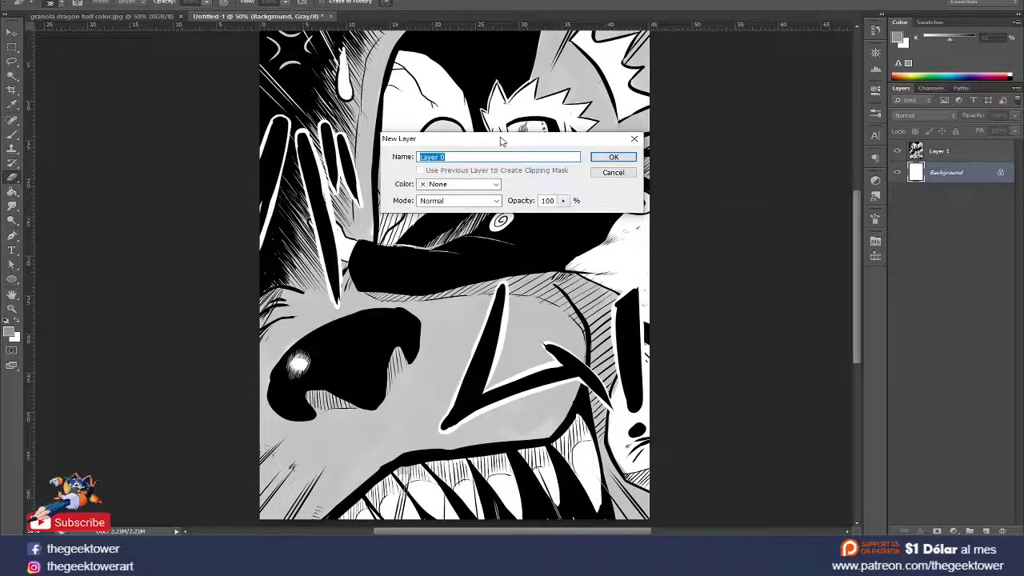
Convert the Background into a layer named FONDO and rename Layer 1 to TRAZO.
{"action": "left_click", "coordinate": [614, 172]}
{"action": "double_click", "coordinate": [945, 178]}
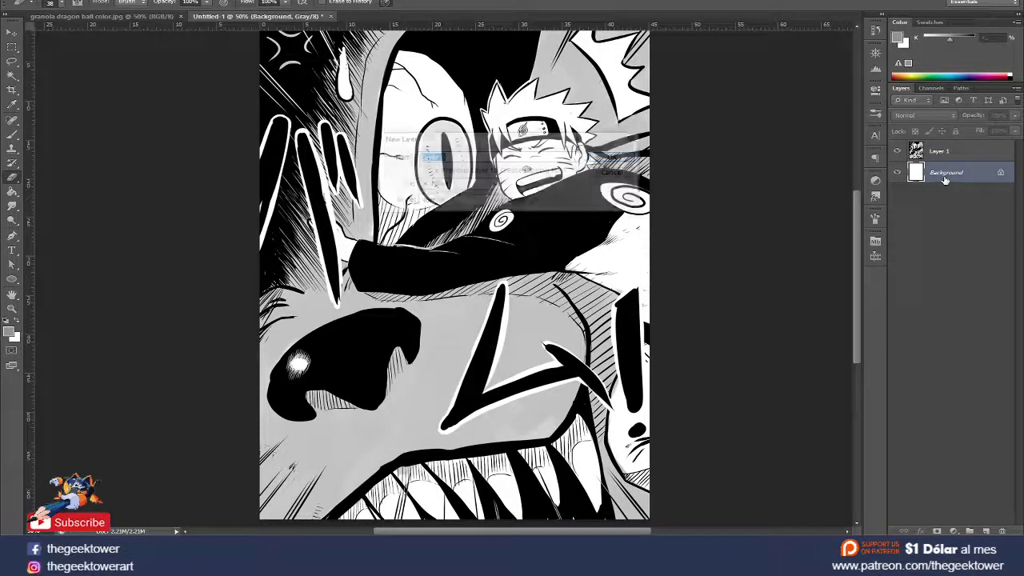
{"action": "type", "text": "FONDO"}
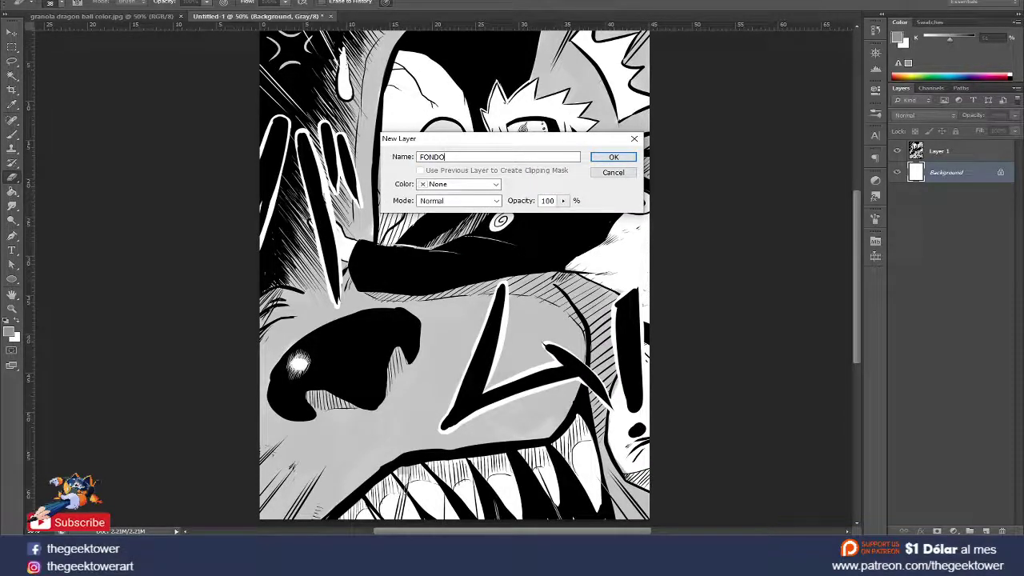
{"action": "key", "text": "Return"}
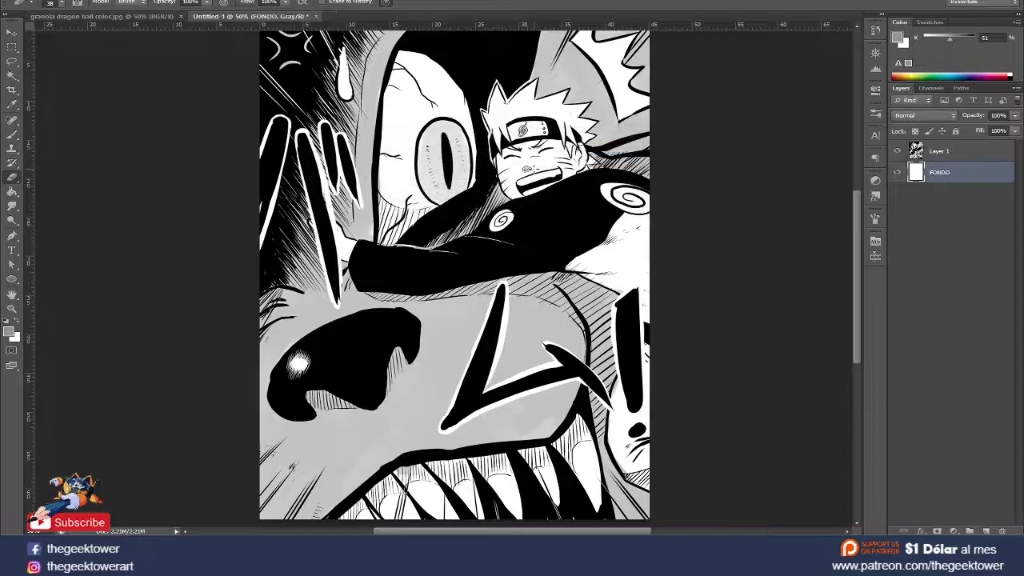
{"action": "double_click", "coordinate": [941, 153]}
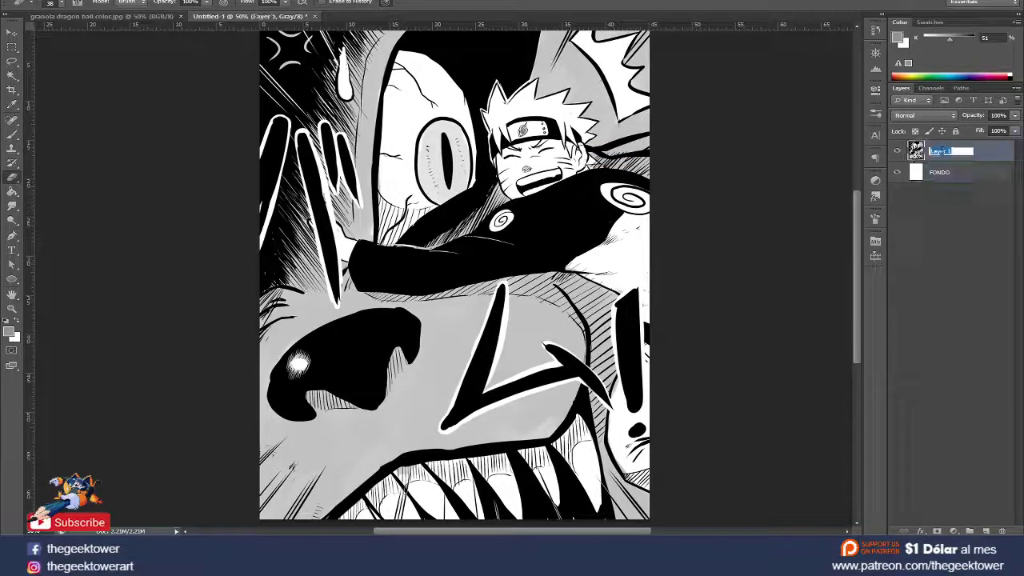
{"action": "type", "text": "TRAZO"}
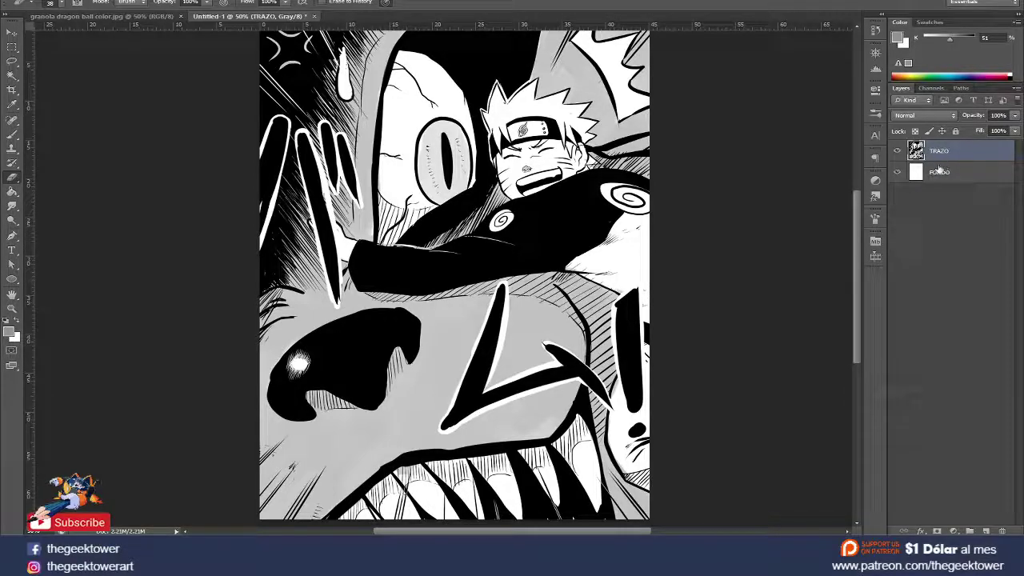
Add a new empty layer above FONDO and name it ZORRO.
{"action": "left_click", "coordinate": [939, 173]}
{"action": "left_click", "coordinate": [985, 531]}
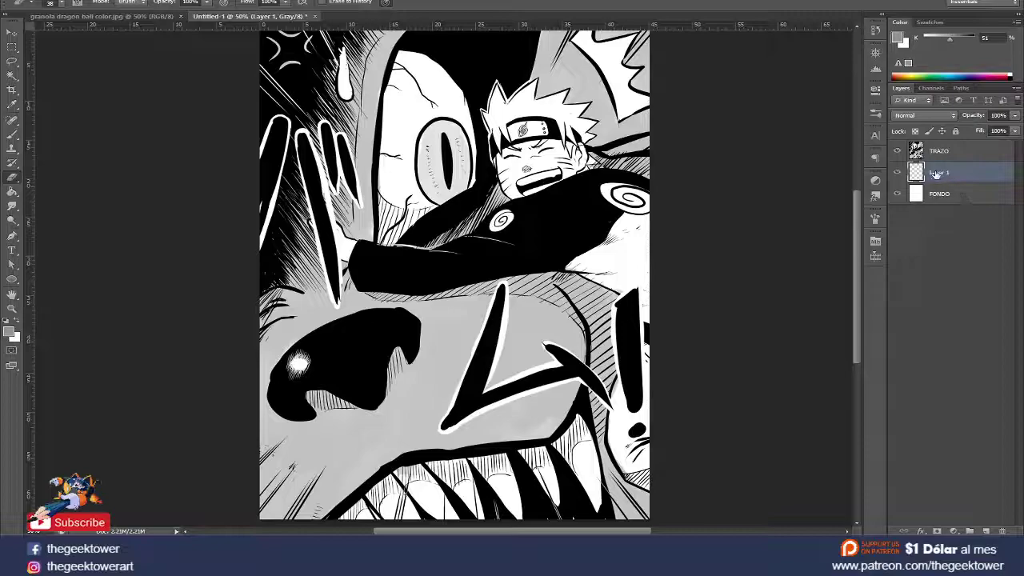
{"action": "double_click", "coordinate": [937, 172]}
{"action": "type", "text": "E"}
{"action": "type", "text": "ORR"}
{"action": "key", "text": "Return"}
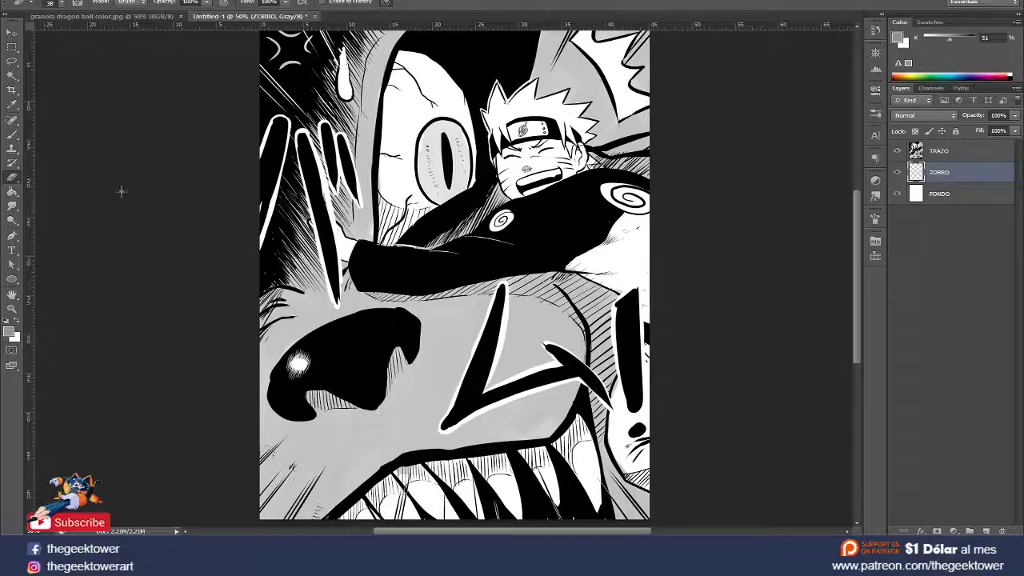
Pick a grey foreground, paint on ZORRO, and hide the TRAZO line art.
{"action": "left_click", "coordinate": [9, 334]}
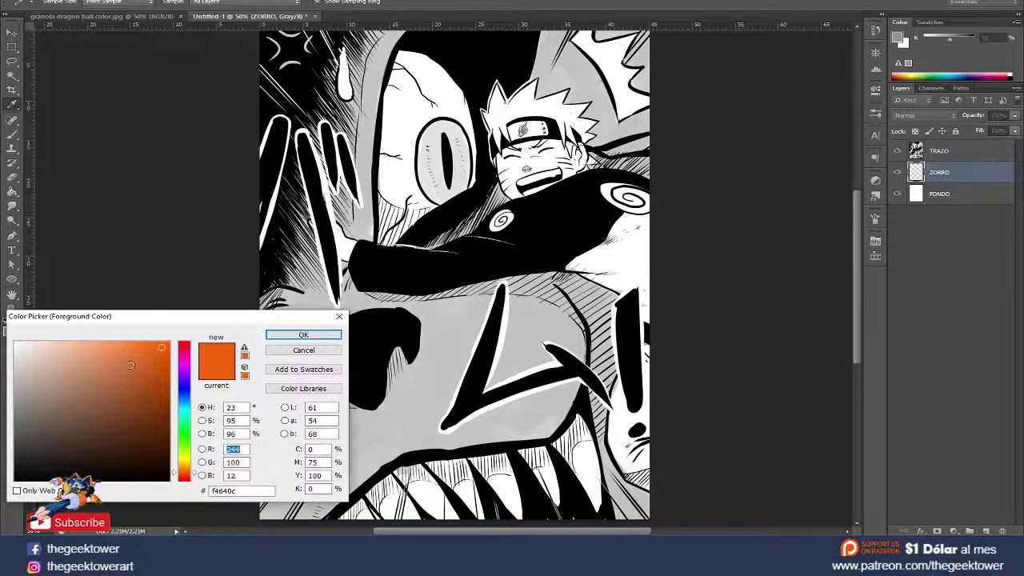
{"action": "left_click", "coordinate": [300, 336]}
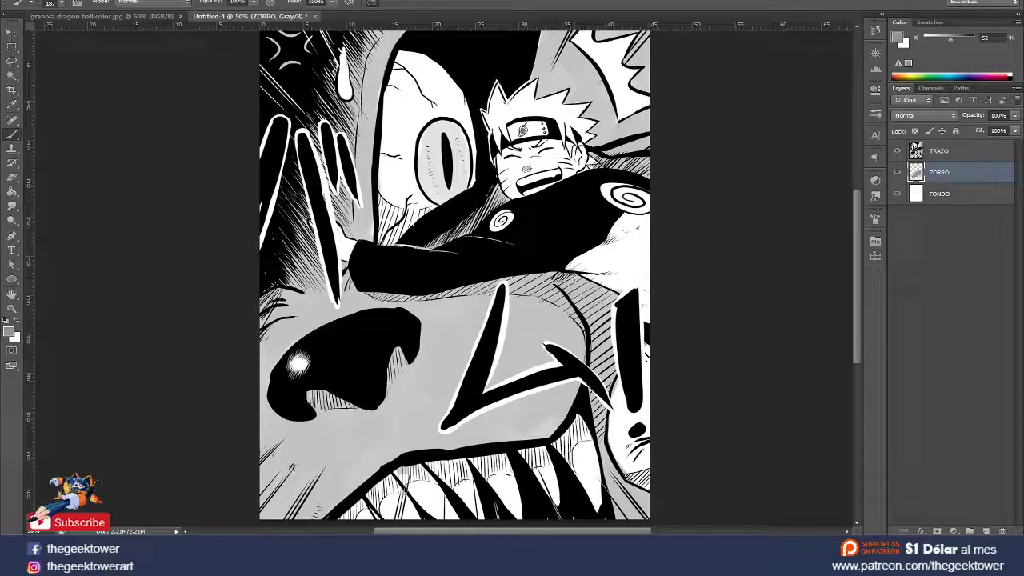
{"action": "left_click_drag", "start_coordinate": [571, 276], "coordinate": [565, 304]}
{"action": "left_click", "coordinate": [938, 156]}
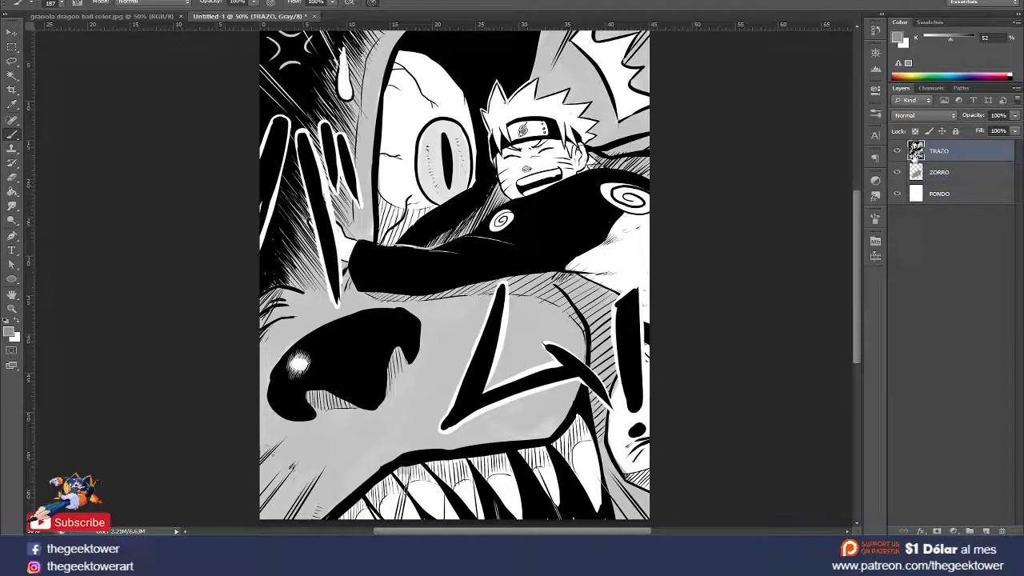
{"action": "left_click", "coordinate": [898, 151]}
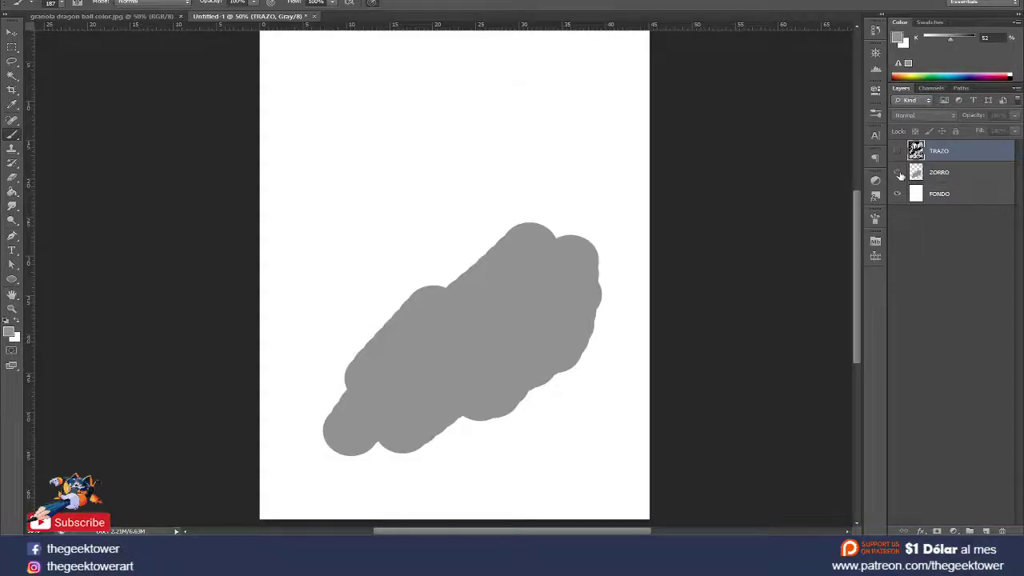
{"action": "left_click", "coordinate": [896, 172]}
{"action": "left_click", "coordinate": [897, 172]}
{"action": "left_click", "coordinate": [930, 175]}
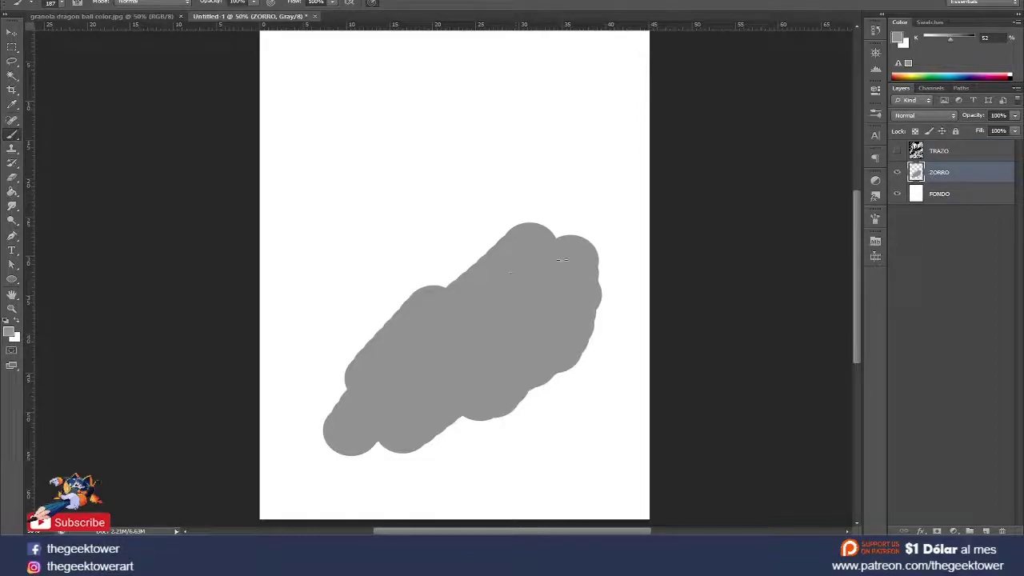
Pick a new colour, extend the grey shape over the fox, and show TRAZO again.
{"action": "left_click_drag", "start_coordinate": [509, 224], "coordinate": [412, 240]}
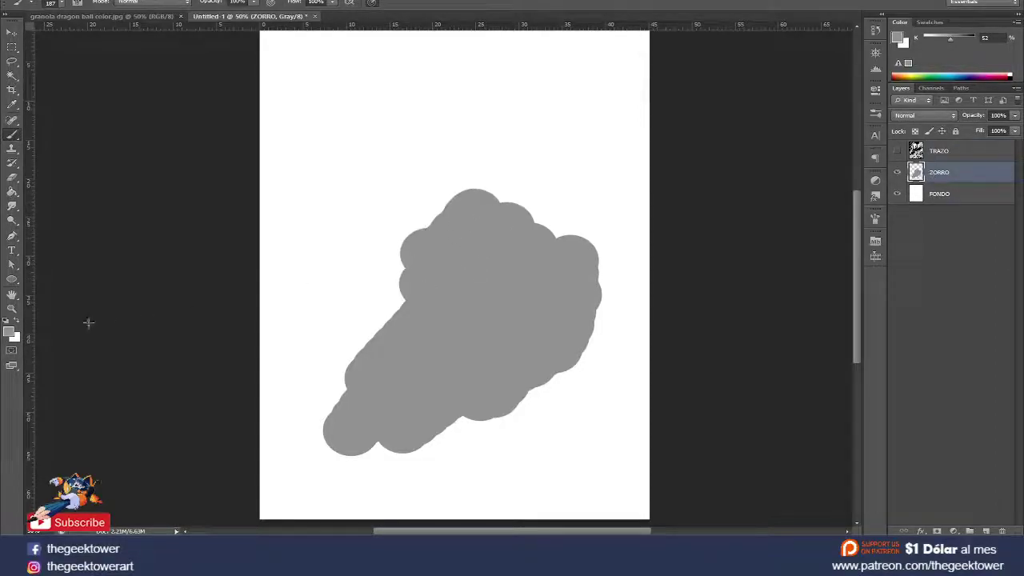
{"action": "left_click", "coordinate": [10, 331]}
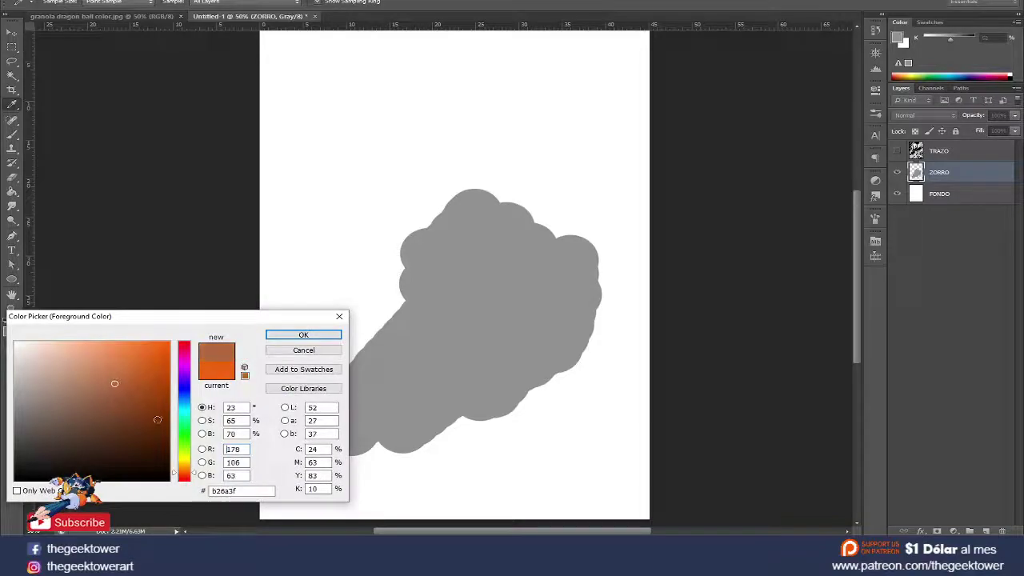
{"action": "left_click", "coordinate": [188, 428]}
{"action": "left_click", "coordinate": [185, 409]}
{"action": "left_click", "coordinate": [303, 334]}
{"action": "mouse_move", "coordinate": [444, 214]}
{"action": "left_mouse_down"}
{"action": "mouse_move", "coordinate": [459, 167]}
{"action": "mouse_move", "coordinate": [506, 196]}
{"action": "mouse_move", "coordinate": [534, 177]}
{"action": "left_mouse_up"}
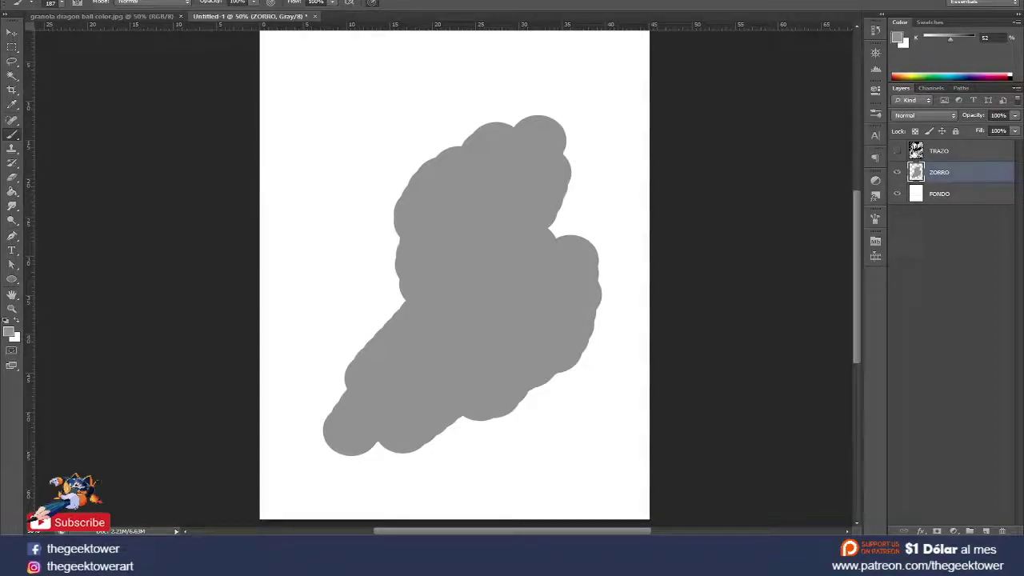
{"action": "left_click", "coordinate": [897, 150]}
{"action": "left_click", "coordinate": [932, 151]}
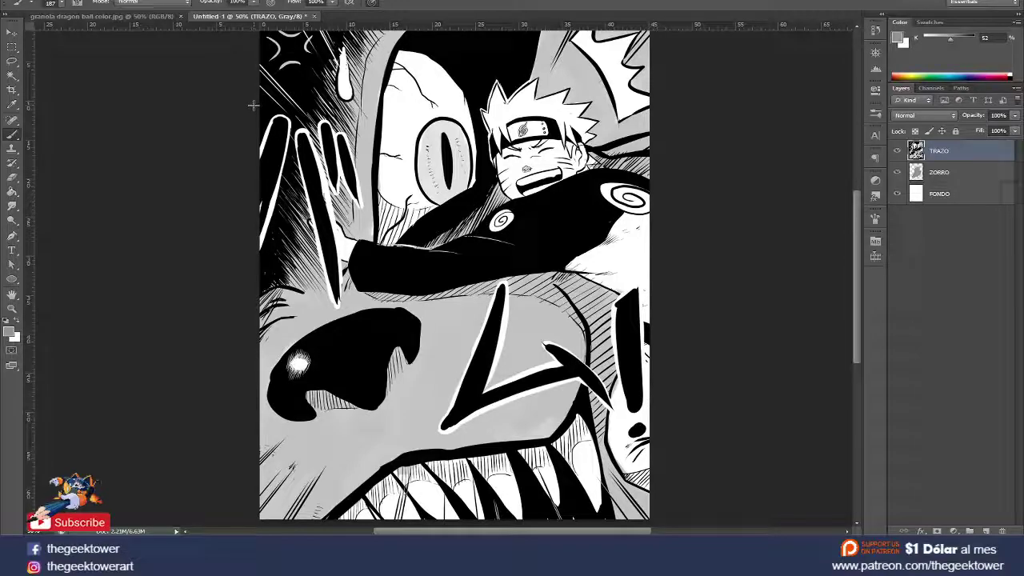
Convert the image to RGB colour mode without merging layers.
{"action": "left_click", "coordinate": [80, 0]}
{"action": "mouse_move", "coordinate": [120, 2]}
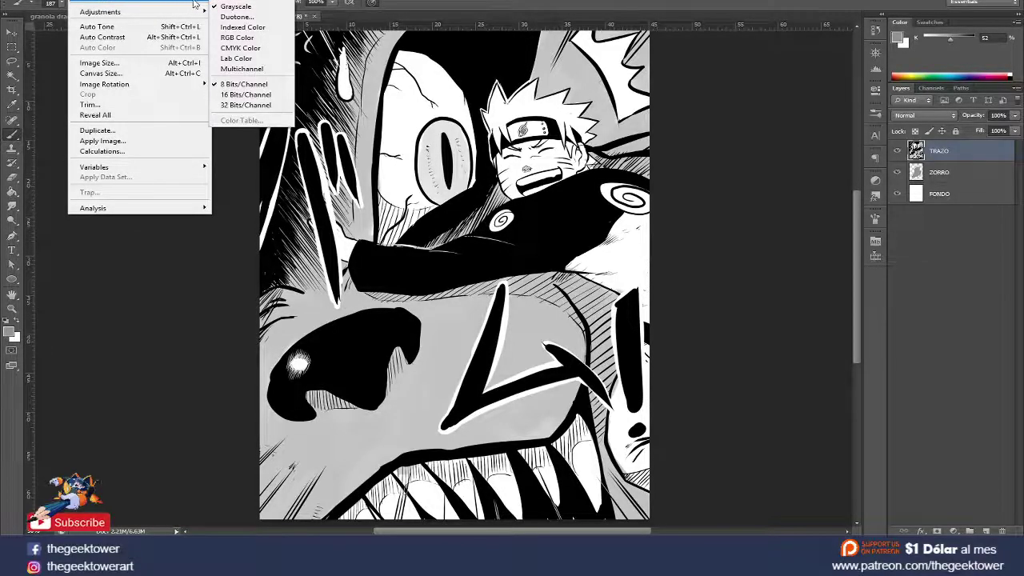
{"action": "left_click", "coordinate": [252, 40]}
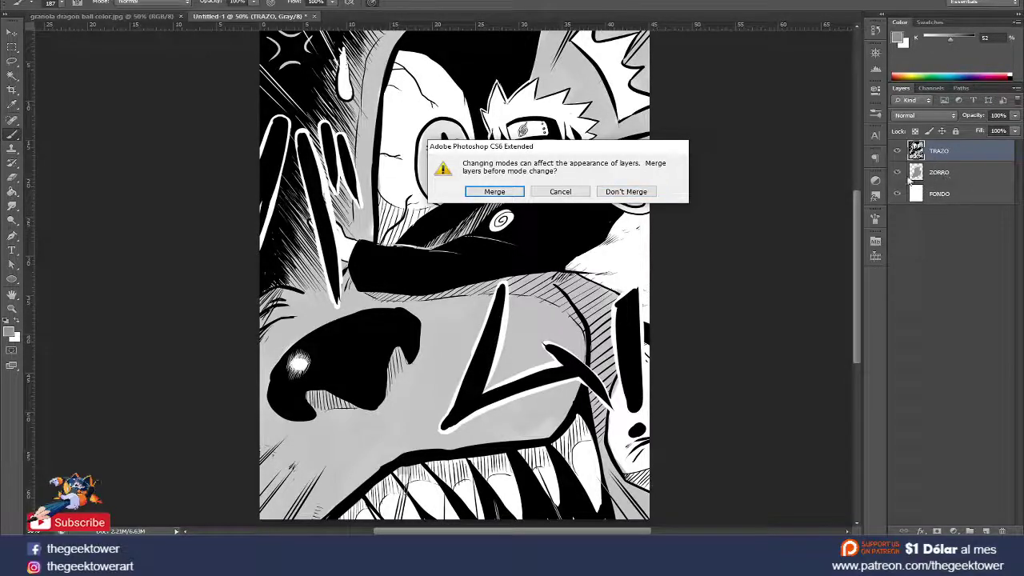
{"action": "left_click", "coordinate": [625, 194]}
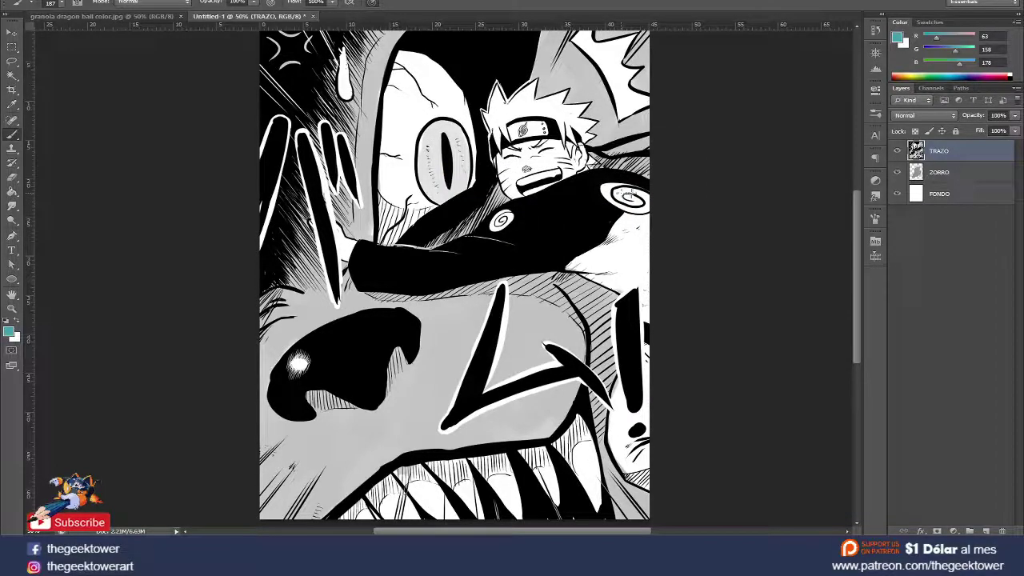
Hide TRAZO and paint a teal test patch on ZORRO, then choose a brighter cyan.
{"action": "left_click", "coordinate": [898, 151]}
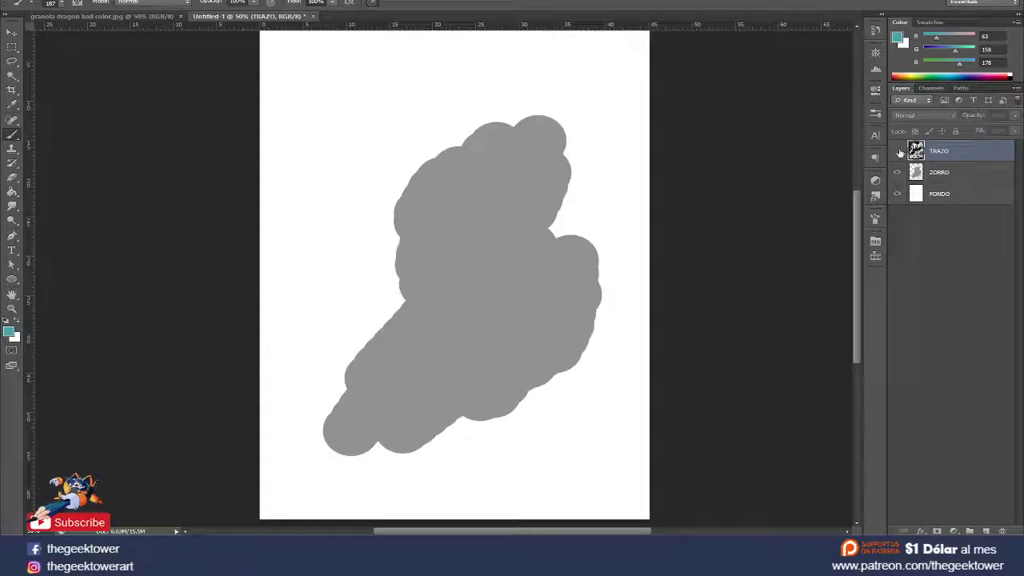
{"action": "left_click", "coordinate": [936, 175]}
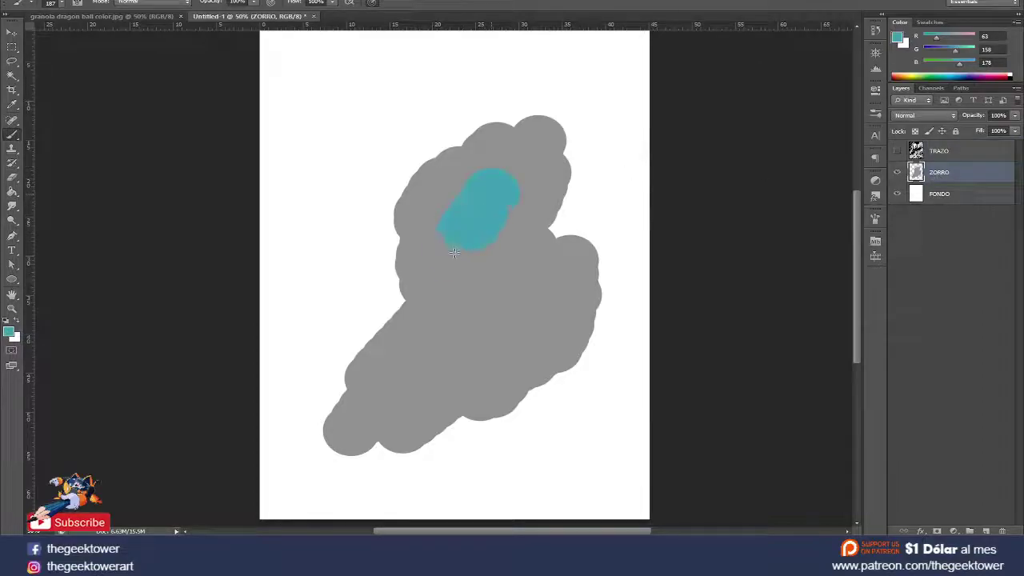
{"action": "left_click_drag", "start_coordinate": [454, 253], "coordinate": [362, 203]}
{"action": "left_click", "coordinate": [8, 332]}
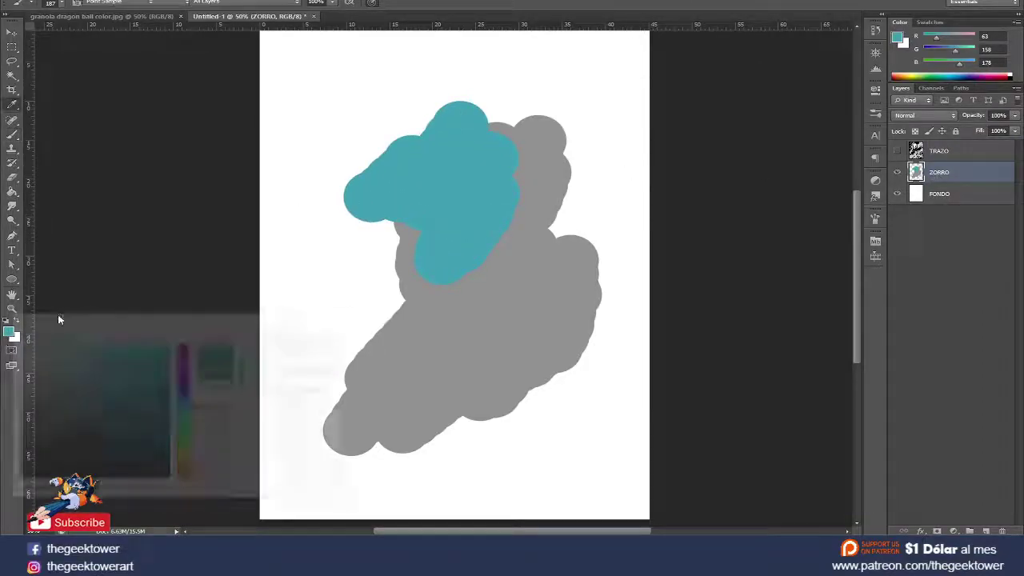
{"action": "left_click", "coordinate": [168, 343]}
{"action": "left_click", "coordinate": [300, 336]}
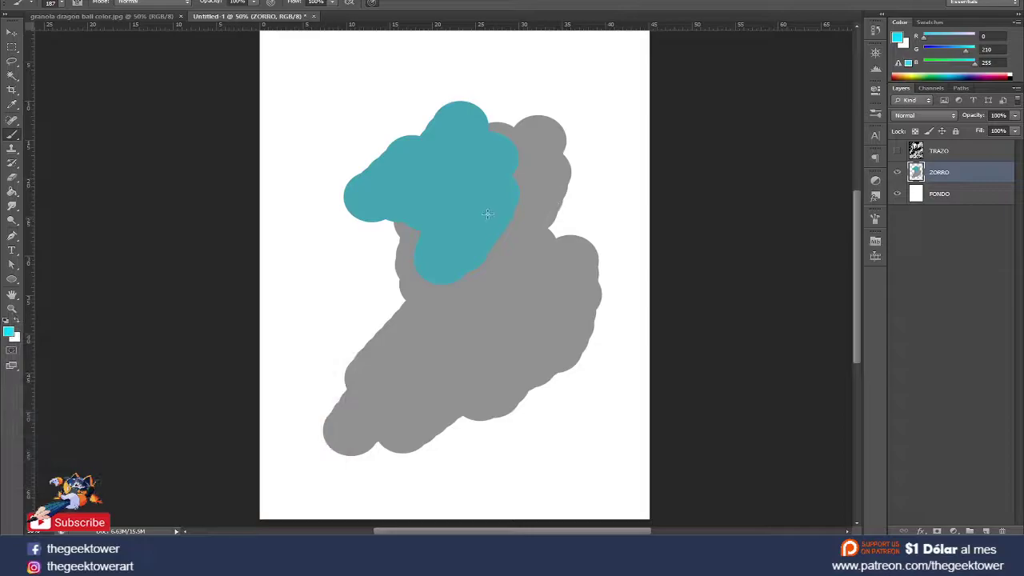
Erase all ZORRO paint with a 370 px eraser and show TRAZO again.
{"action": "key", "text": "e"}
{"action": "mouse_move", "coordinate": [409, 330]}
{"action": "left_mouse_down"}
{"action": "mouse_move", "coordinate": [502, 125]}
{"action": "mouse_move", "coordinate": [409, 294]}
{"action": "left_mouse_up"}
{"action": "right_click", "coordinate": [412, 233]}
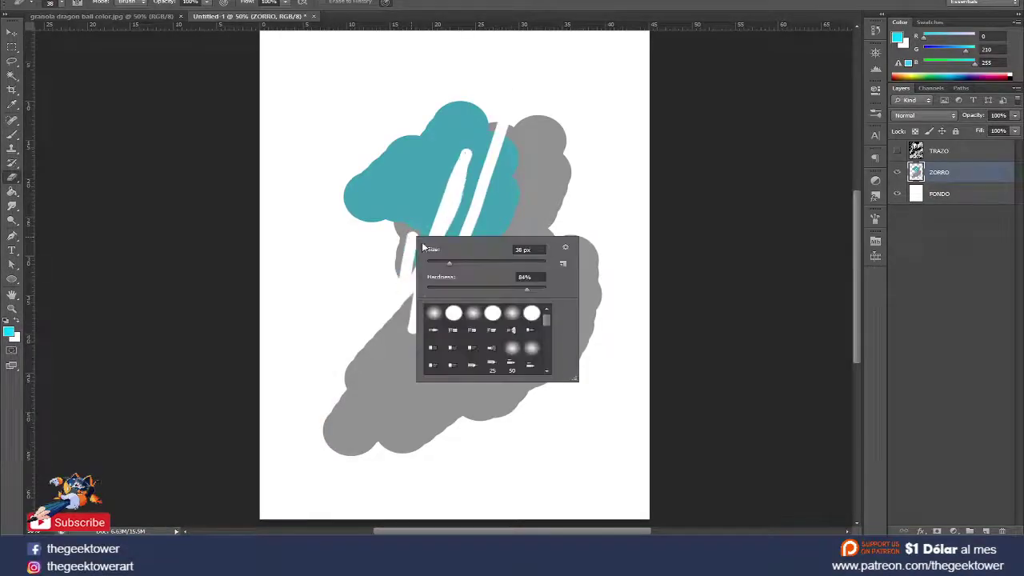
{"action": "left_click_drag", "start_coordinate": [436, 258], "coordinate": [520, 258]}
{"action": "key", "text": "Return"}
{"action": "mouse_move", "coordinate": [352, 400]}
{"action": "left_mouse_down"}
{"action": "mouse_move", "coordinate": [434, 164]}
{"action": "mouse_move", "coordinate": [387, 251]}
{"action": "mouse_move", "coordinate": [560, 389]}
{"action": "mouse_move", "coordinate": [318, 224]}
{"action": "mouse_move", "coordinate": [644, 185]}
{"action": "left_mouse_up"}
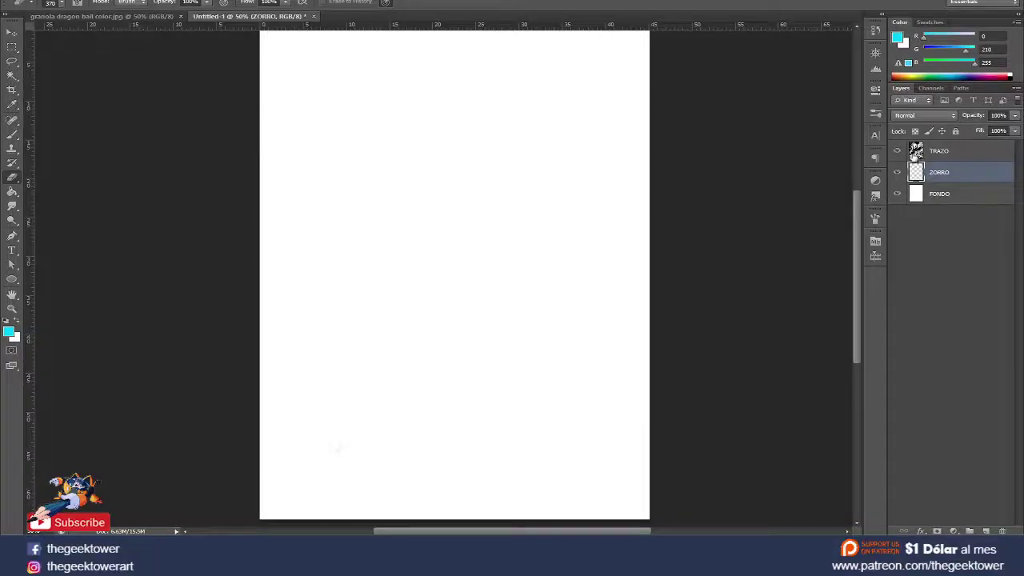
{"action": "left_click", "coordinate": [896, 151]}
{"action": "left_click", "coordinate": [934, 152]}
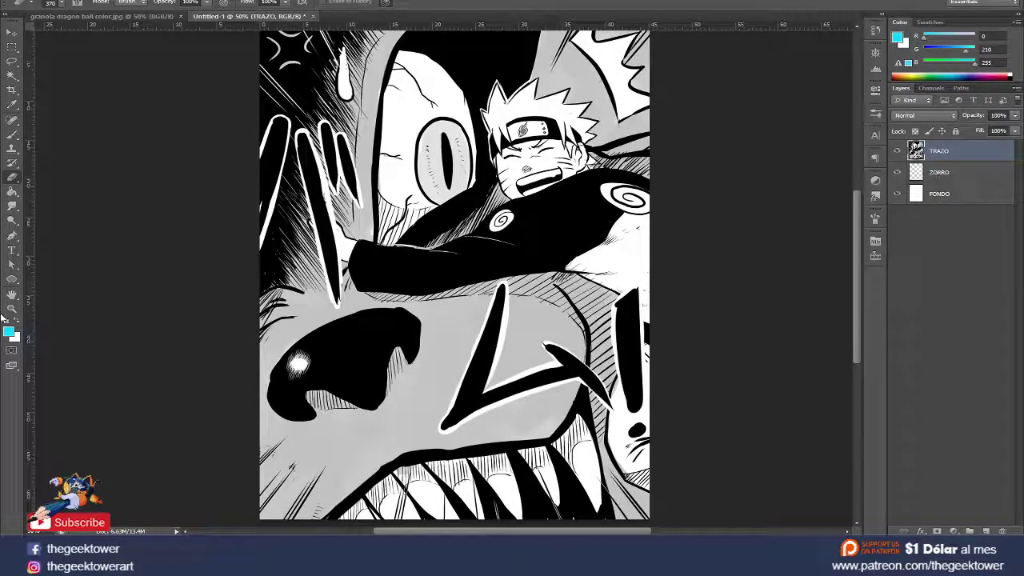
Set the foreground colour to red fc2f00.
{"action": "left_click", "coordinate": [8, 331]}
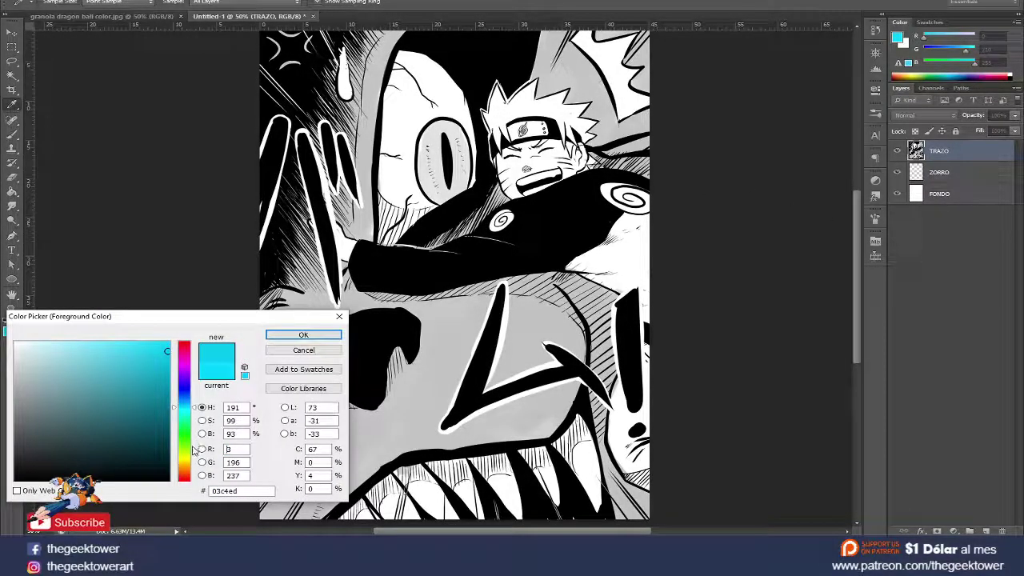
{"action": "left_click_drag", "start_coordinate": [184, 416], "coordinate": [184, 476]}
{"action": "left_click", "coordinate": [168, 345]}
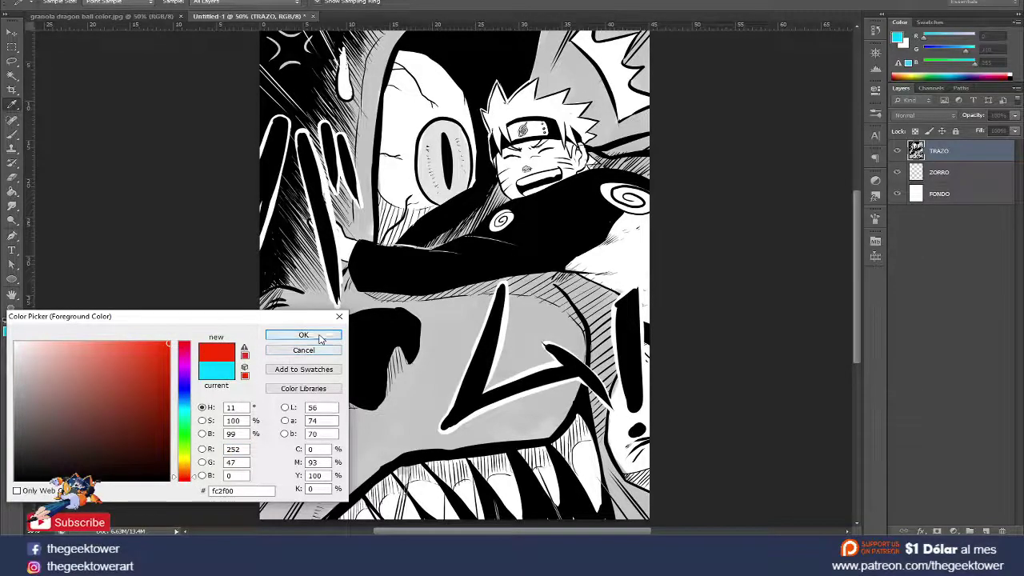
{"action": "left_click", "coordinate": [303, 334]}
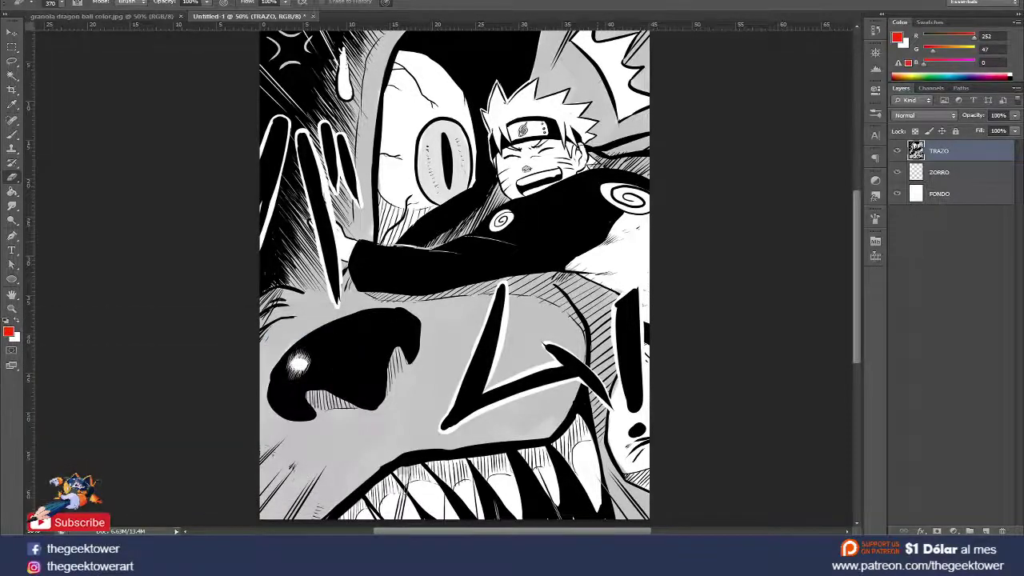
Set the TRAZO layer's blend mode to Multiply.
{"action": "left_click", "coordinate": [920, 117]}
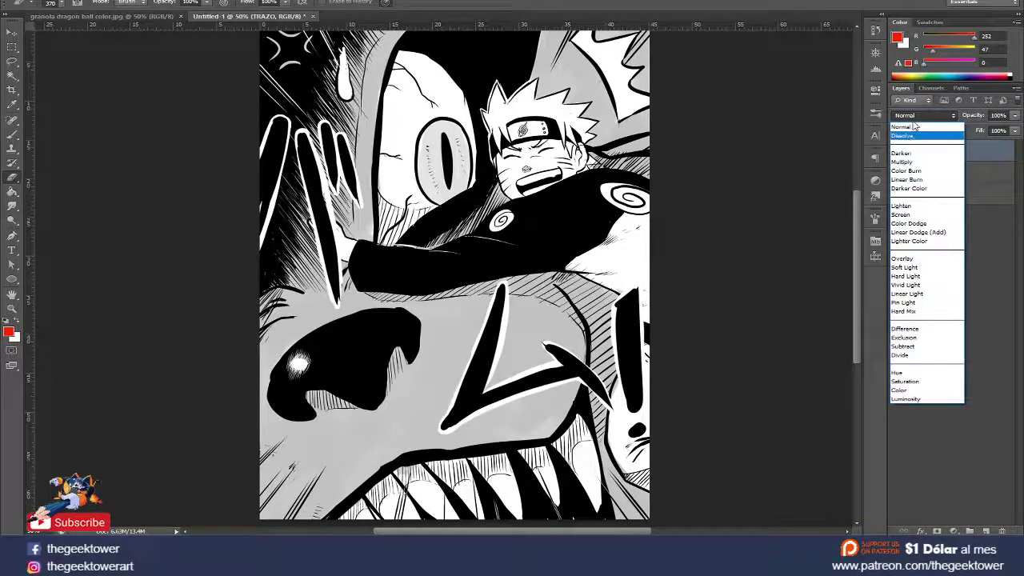
{"action": "left_click", "coordinate": [914, 125]}
{"action": "left_click", "coordinate": [918, 117]}
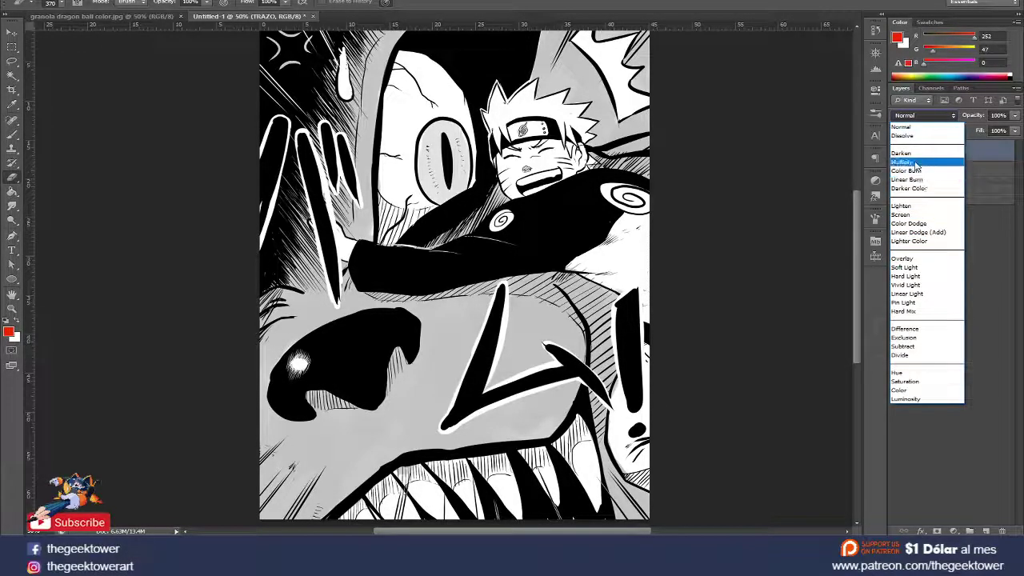
{"action": "left_click", "coordinate": [916, 162]}
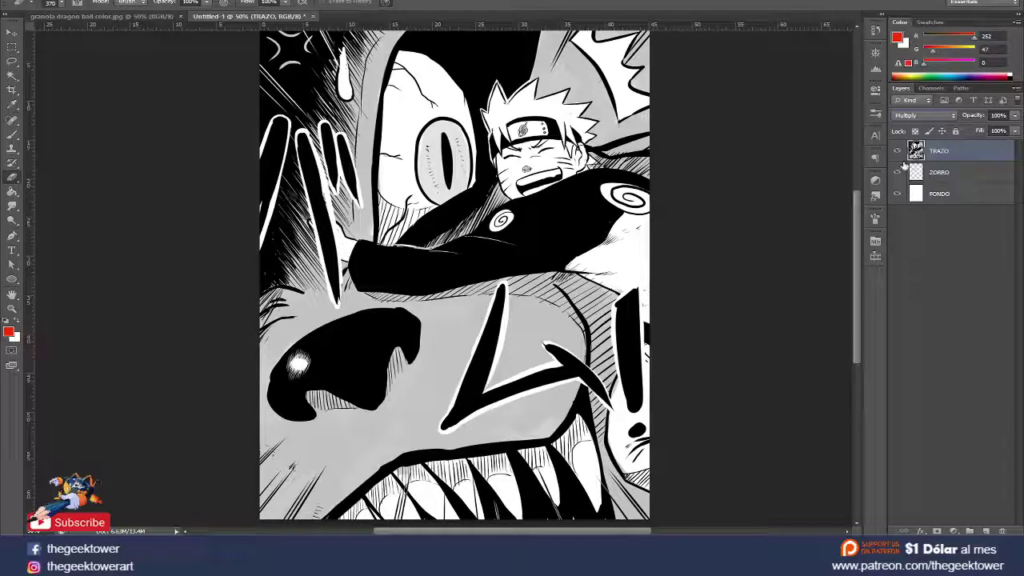
Lock the TRAZO and FONDO layers, then select ZORRO.
{"action": "left_click", "coordinate": [944, 199]}
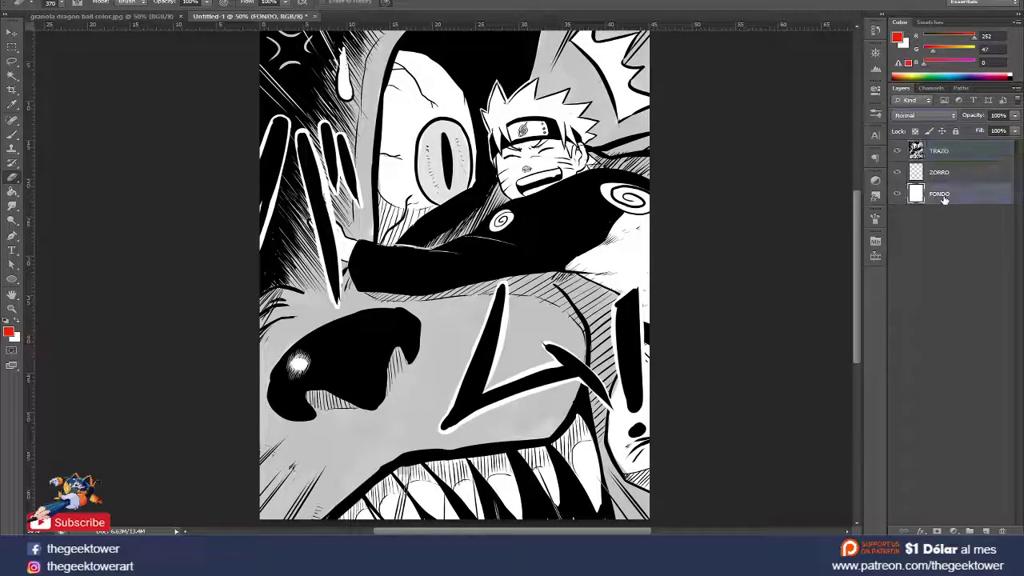
{"action": "left_click", "coordinate": [942, 175]}
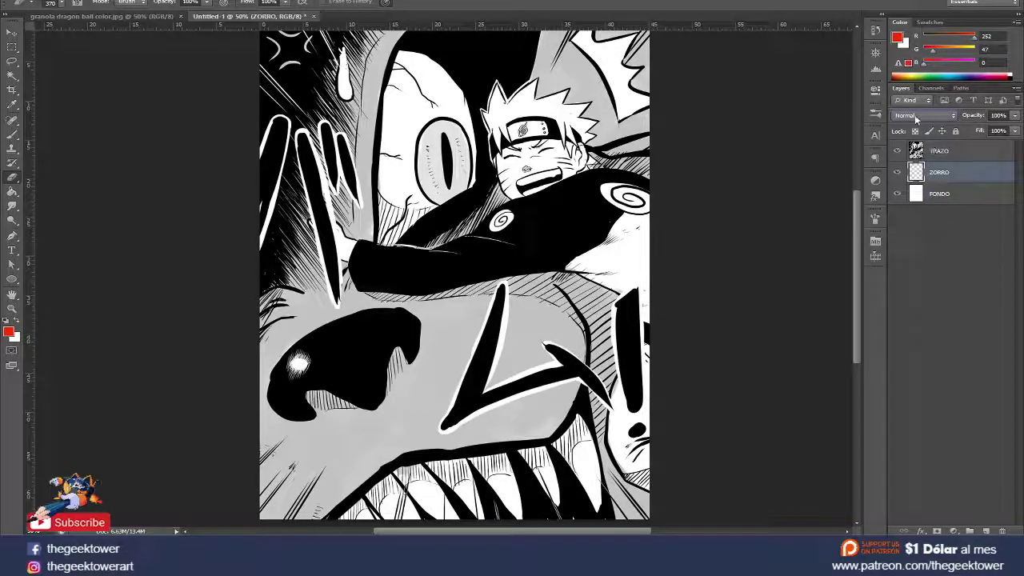
{"action": "left_click", "coordinate": [953, 196]}
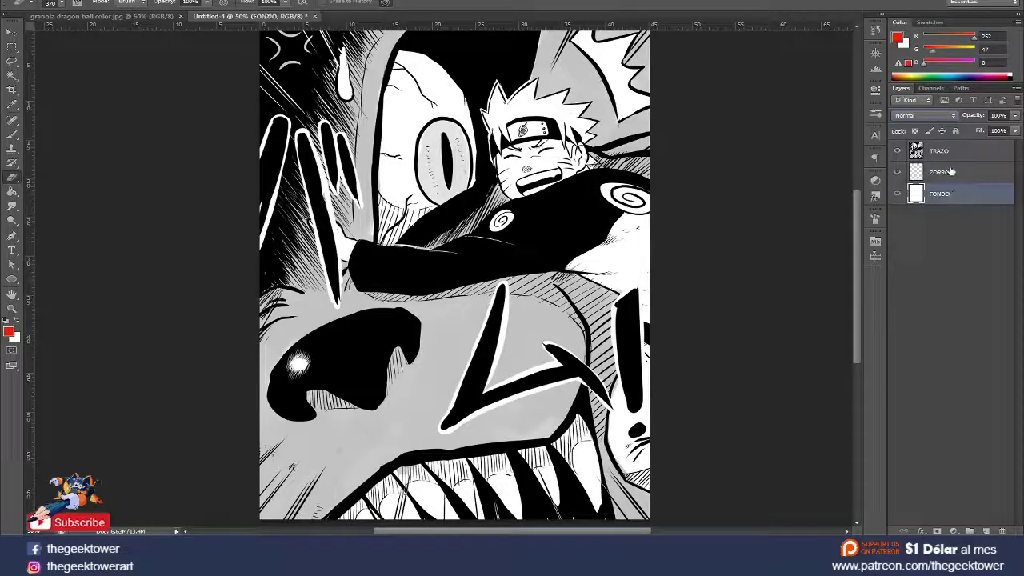
{"action": "left_click", "coordinate": [950, 172]}
{"action": "left_click", "coordinate": [948, 194]}
{"action": "left_click", "coordinate": [950, 173]}
{"action": "left_click", "coordinate": [942, 152]}
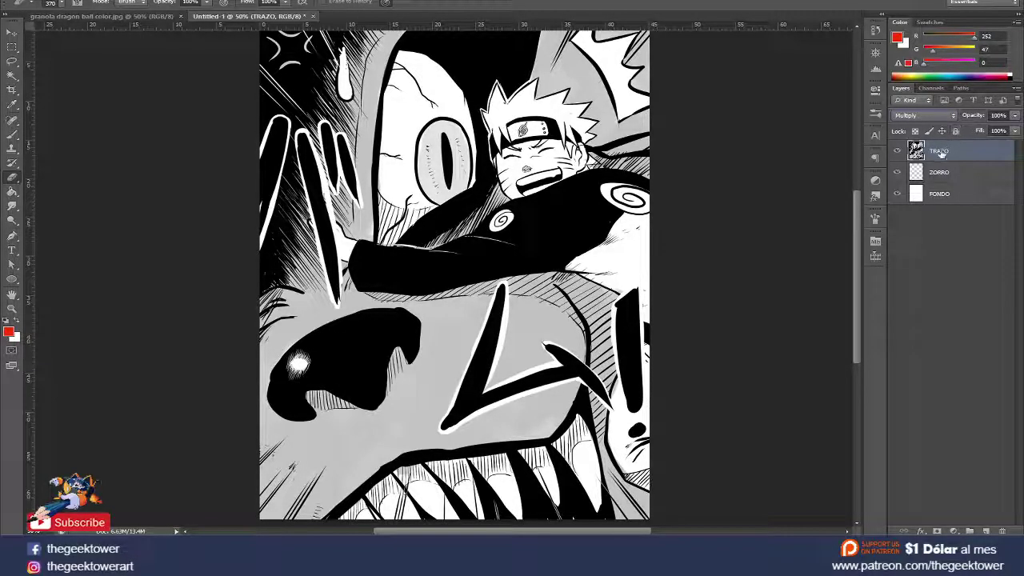
{"action": "left_click", "coordinate": [955, 133]}
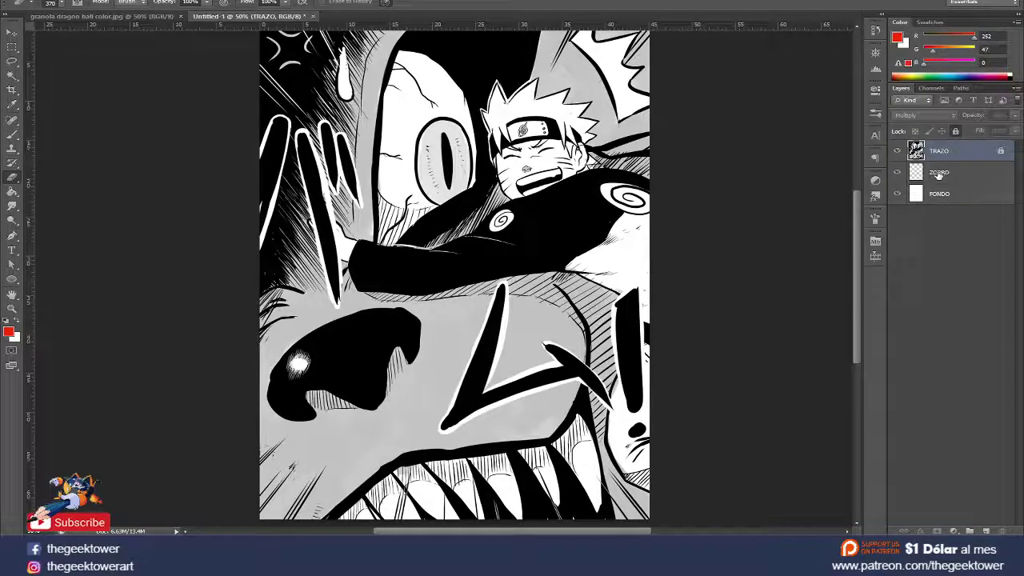
{"action": "left_click", "coordinate": [945, 202]}
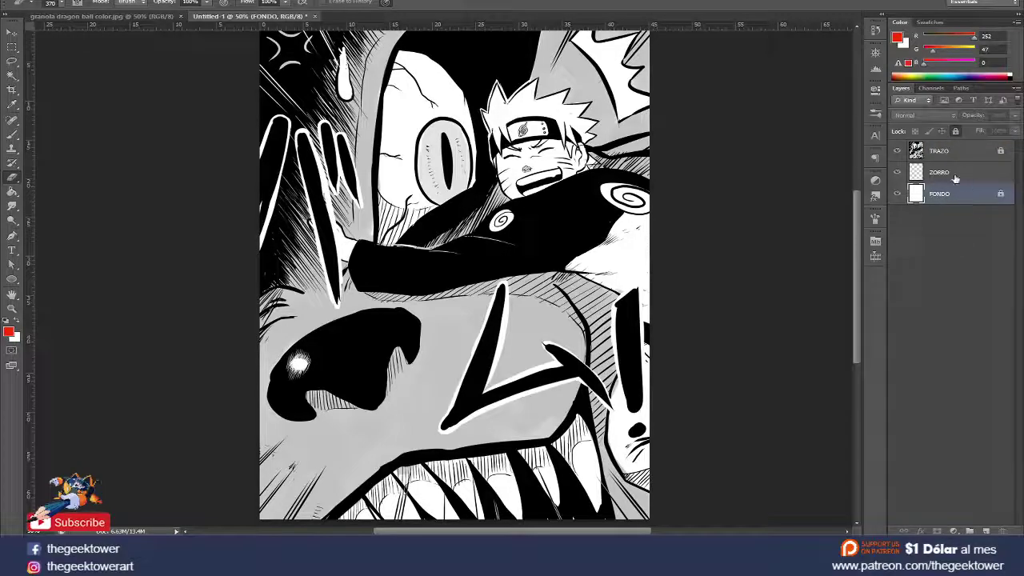
{"action": "left_click", "coordinate": [945, 177]}
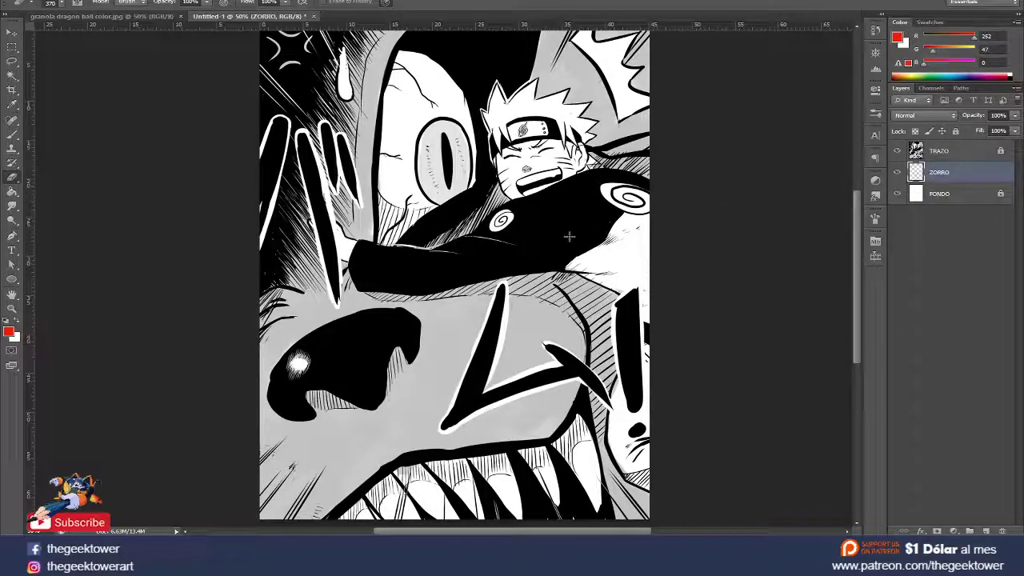
Brush red over the entire ZORRO layer, filling every white patch.
{"action": "key", "text": "b"}
{"action": "mouse_move", "coordinate": [320, 228]}
{"action": "left_mouse_down"}
{"action": "mouse_move", "coordinate": [280, 448]}
{"action": "mouse_move", "coordinate": [320, 495]}
{"action": "mouse_move", "coordinate": [354, 347]}
{"action": "mouse_move", "coordinate": [480, 412]}
{"action": "mouse_move", "coordinate": [592, 320]}
{"action": "mouse_move", "coordinate": [632, 448]}
{"action": "mouse_move", "coordinate": [280, 524]}
{"action": "mouse_move", "coordinate": [632, 208]}
{"action": "mouse_move", "coordinate": [560, 80]}
{"action": "mouse_move", "coordinate": [424, 144]}
{"action": "mouse_move", "coordinate": [130, 128]}
{"action": "mouse_move", "coordinate": [336, 120]}
{"action": "mouse_move", "coordinate": [376, 48]}
{"action": "left_mouse_up"}
{"action": "mouse_move", "coordinate": [430, 497]}
{"action": "left_mouse_down"}
{"action": "mouse_move", "coordinate": [696, 440]}
{"action": "mouse_move", "coordinate": [607, 511]}
{"action": "left_mouse_up"}
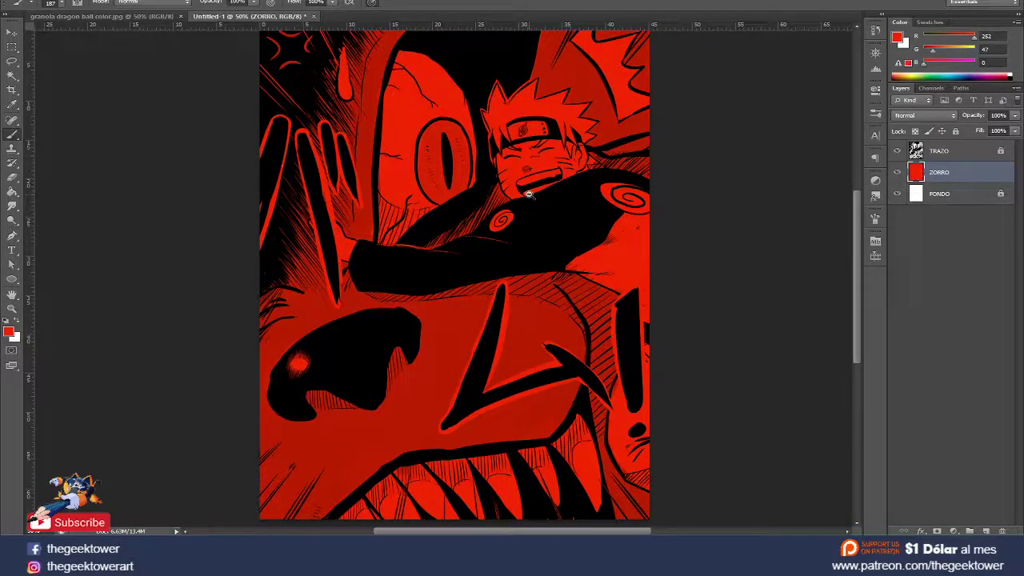
{"action": "key", "text": "ctrl+minus"}
{"action": "key", "text": "e"}
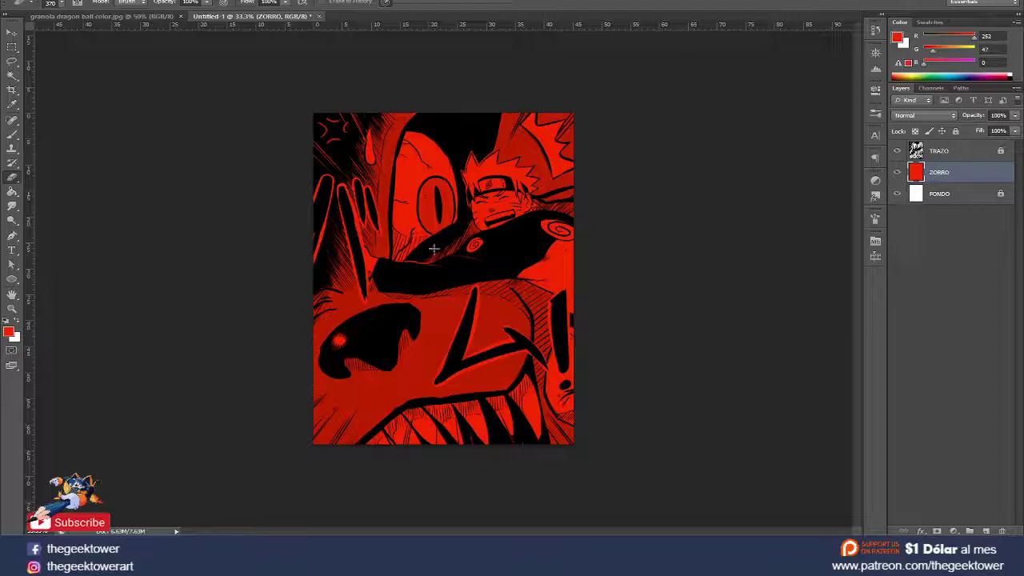
{"action": "key", "text": "ctrl+plus"}
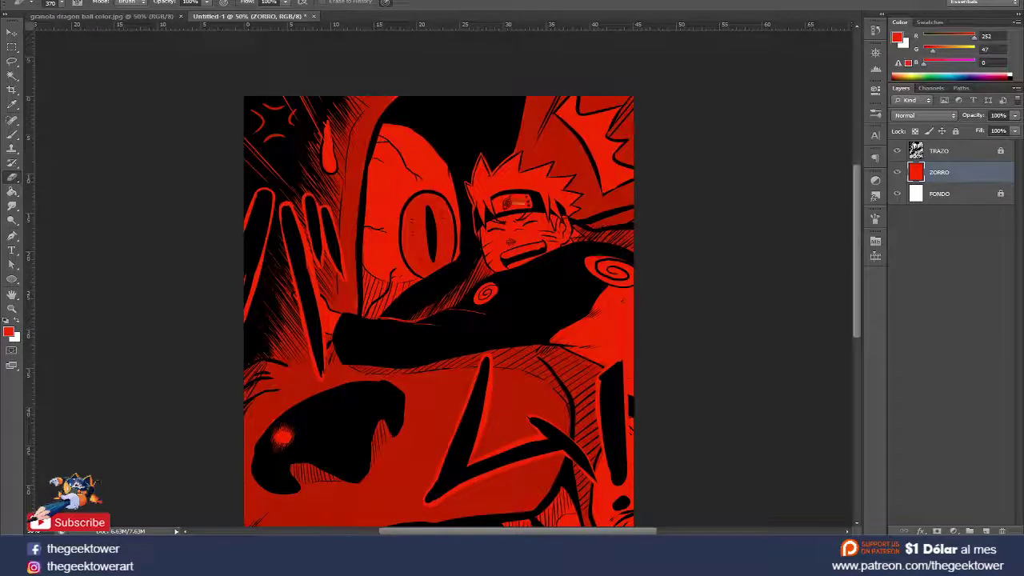
{"action": "left_click", "coordinate": [938, 153]}
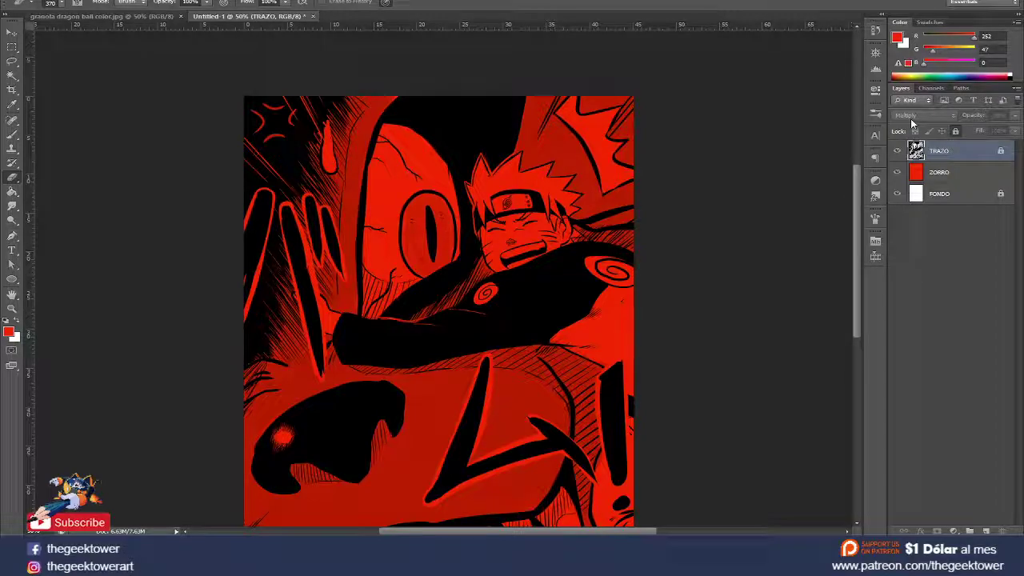
{"action": "scroll", "coordinate": [560, 382], "scroll_direction": "up", "scroll_amount": 3}
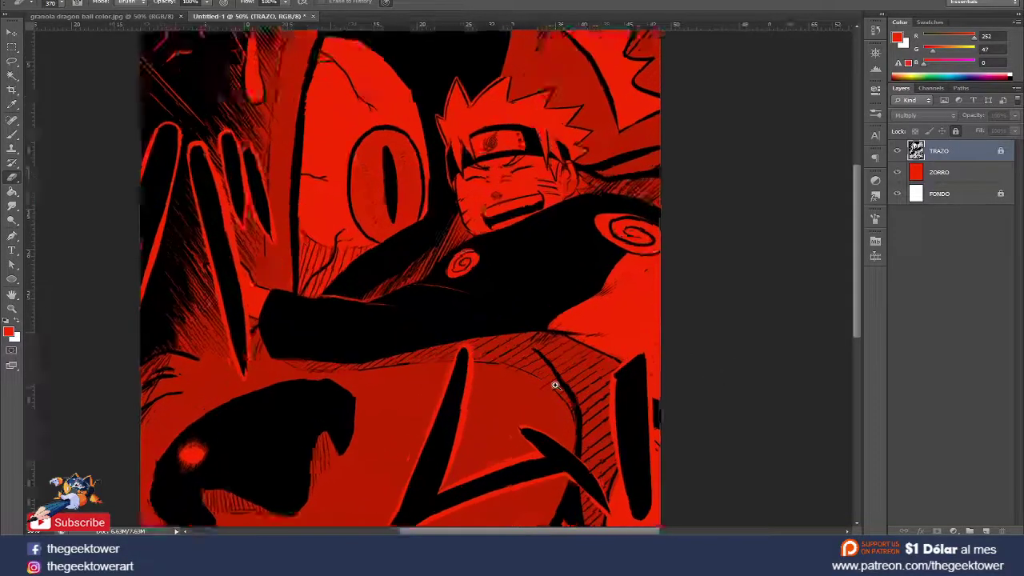
{"action": "left_click", "coordinate": [897, 172]}
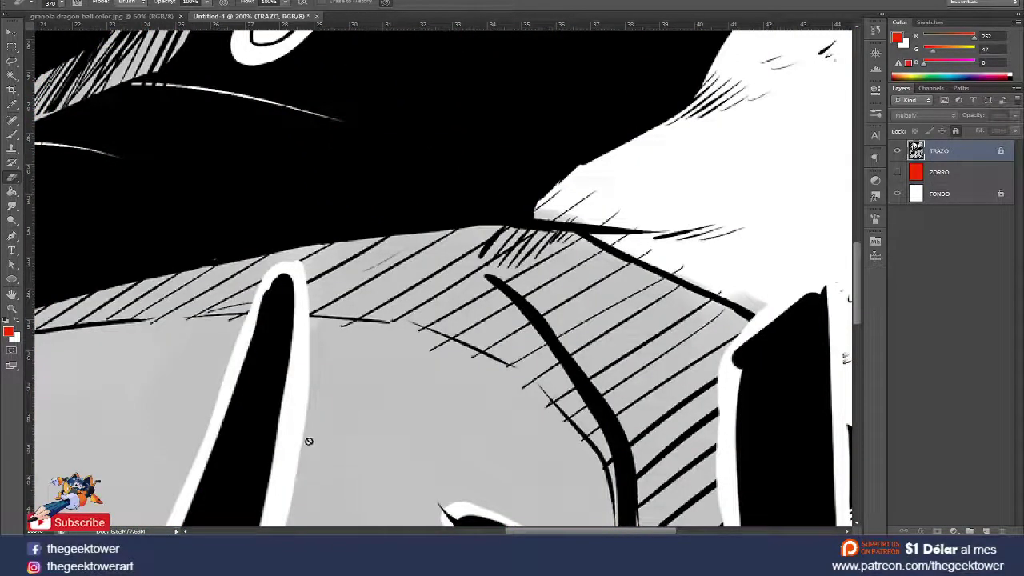
{"action": "scroll", "coordinate": [322, 433], "scroll_direction": "up", "scroll_amount": 1}
{"action": "scroll", "coordinate": [322, 433], "scroll_direction": "up", "scroll_amount": 1}
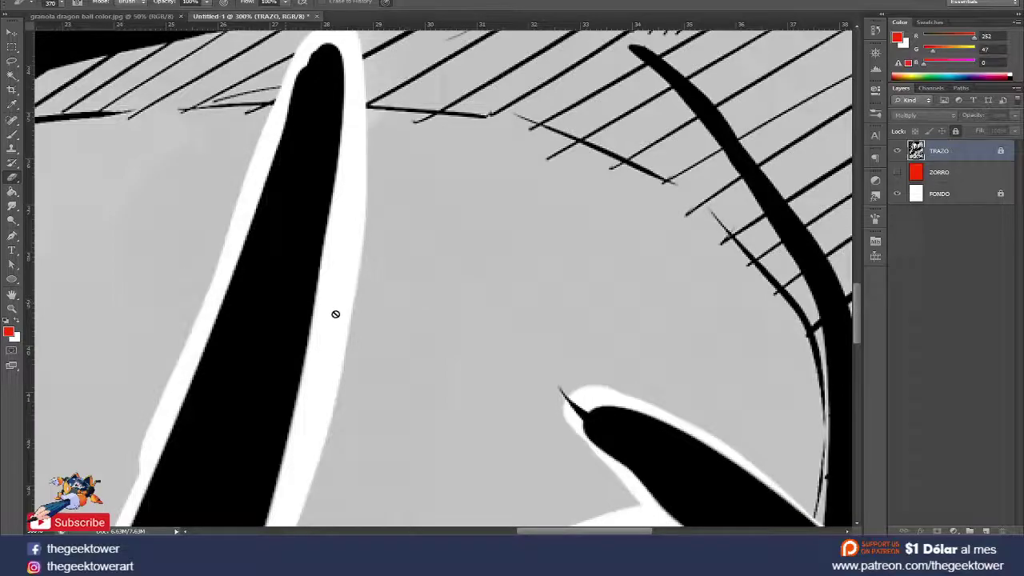
{"action": "left_click", "coordinate": [897, 172]}
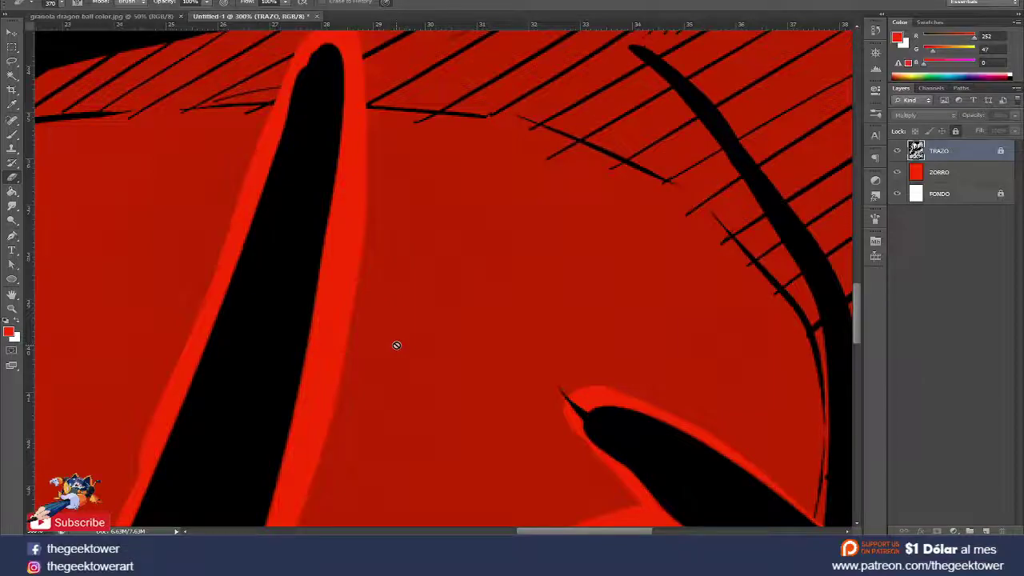
{"action": "scroll", "coordinate": [437, 282], "scroll_direction": "down", "scroll_amount": 2}
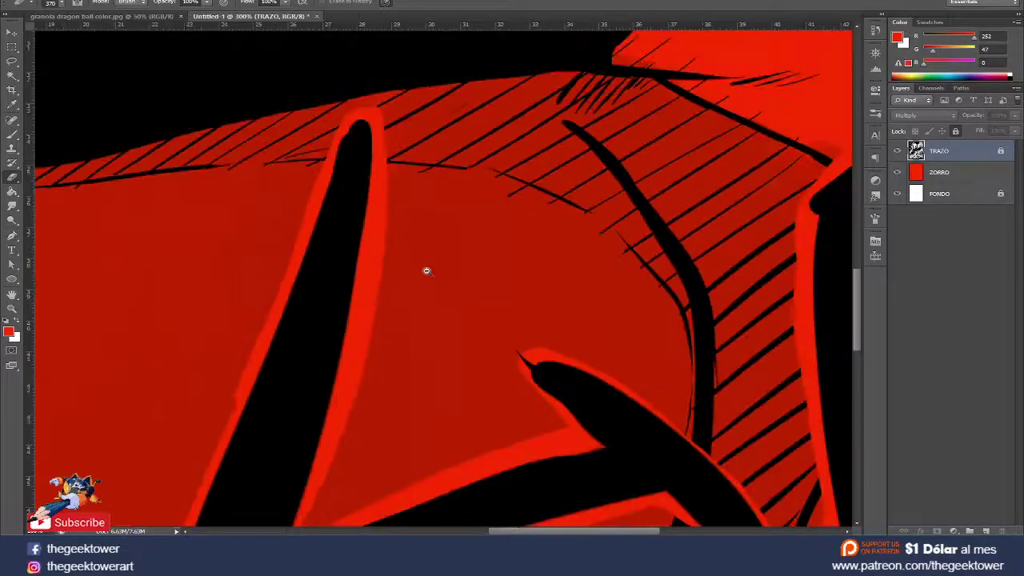
{"action": "scroll", "coordinate": [438, 281], "scroll_direction": "down", "scroll_amount": 2}
{"action": "mouse_move", "coordinate": [435, 309]}
{"action": "left_mouse_down"}
{"action": "mouse_move", "coordinate": [414, 352]}
{"action": "mouse_move", "coordinate": [424, 341]}
{"action": "left_mouse_up"}
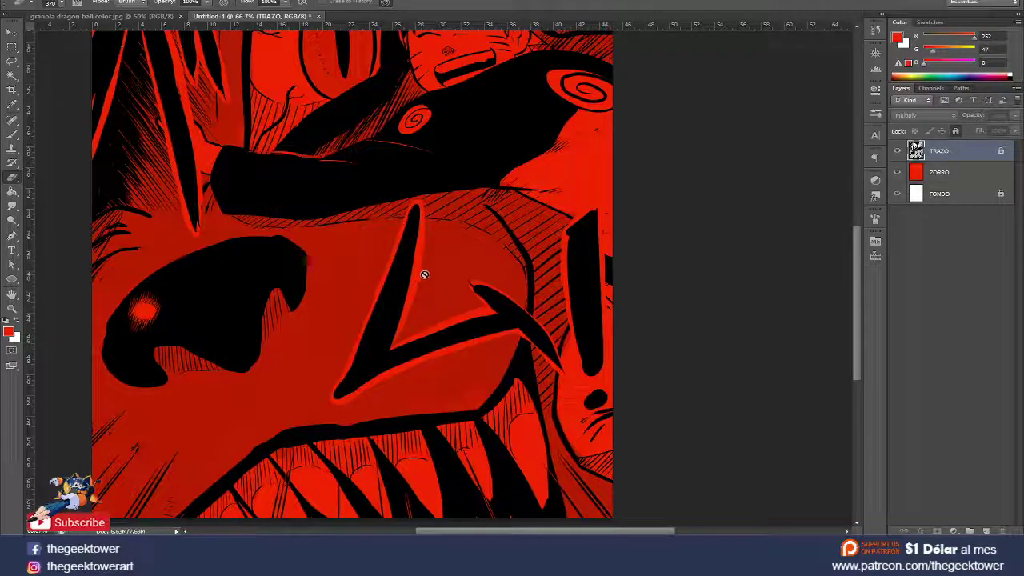
Duplicate the TRAZO layer twice, creating TRAZO copy and TRAZO copy 2.
{"action": "left_click", "coordinate": [955, 131]}
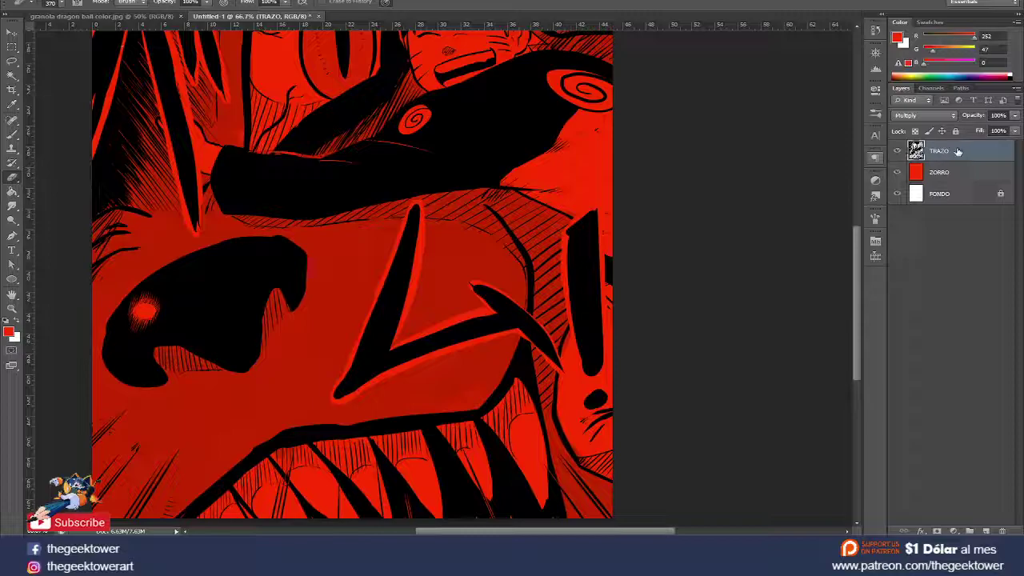
{"action": "right_click", "coordinate": [948, 152]}
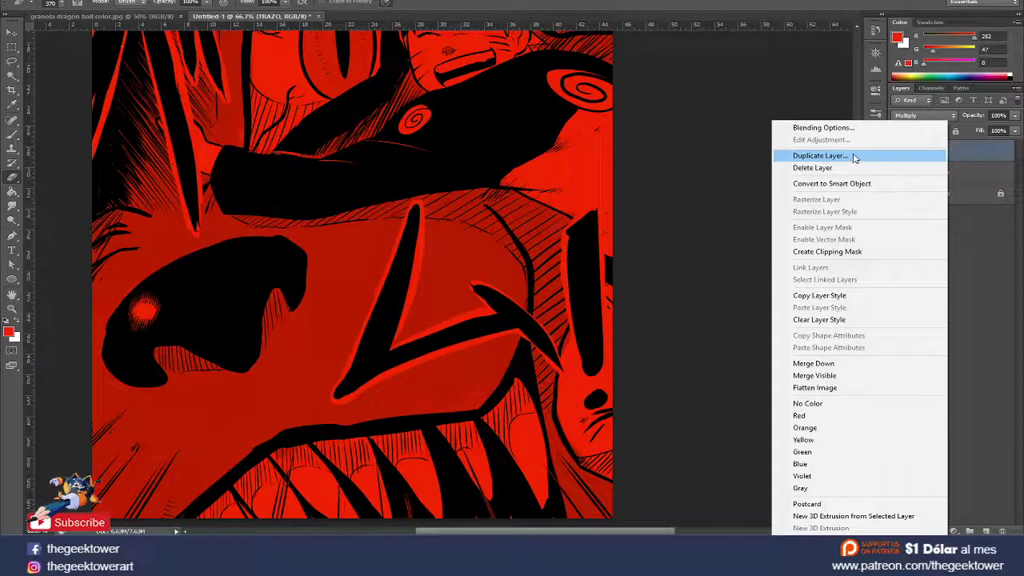
{"action": "left_click", "coordinate": [856, 156]}
{"action": "left_click", "coordinate": [619, 152]}
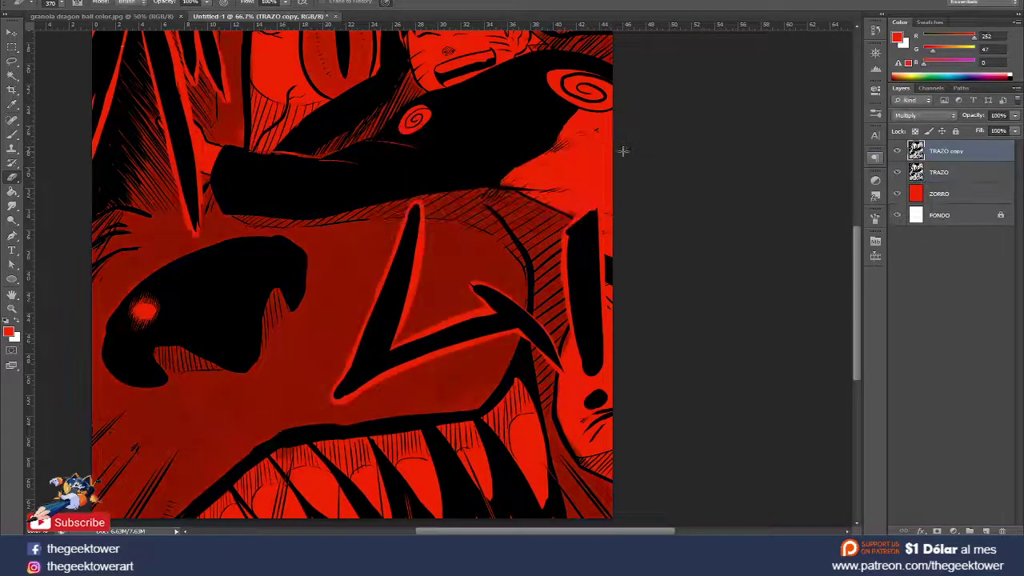
{"action": "right_click", "coordinate": [940, 158]}
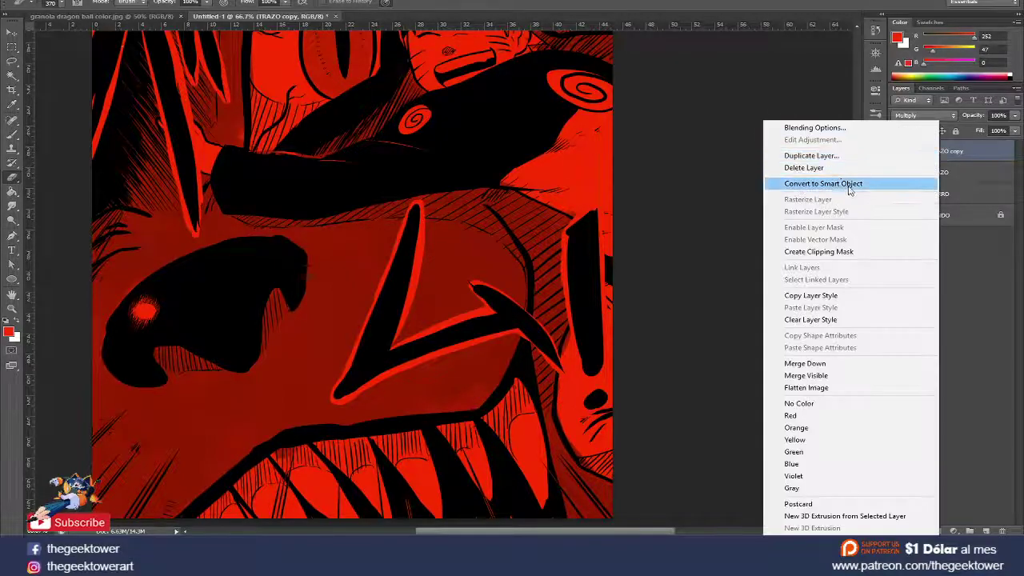
{"action": "left_click", "coordinate": [839, 156]}
{"action": "left_click", "coordinate": [619, 151]}
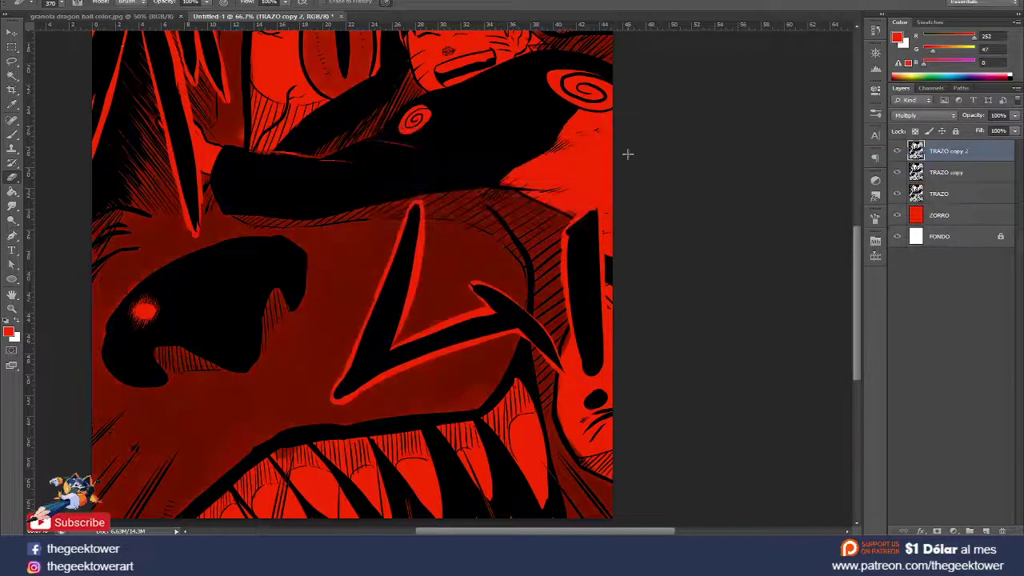
Zoom out, hide TRAZO and TRAZO copy 2, and make TRAZO copy the visible, active layer.
{"action": "key", "text": "ctrl+minus"}
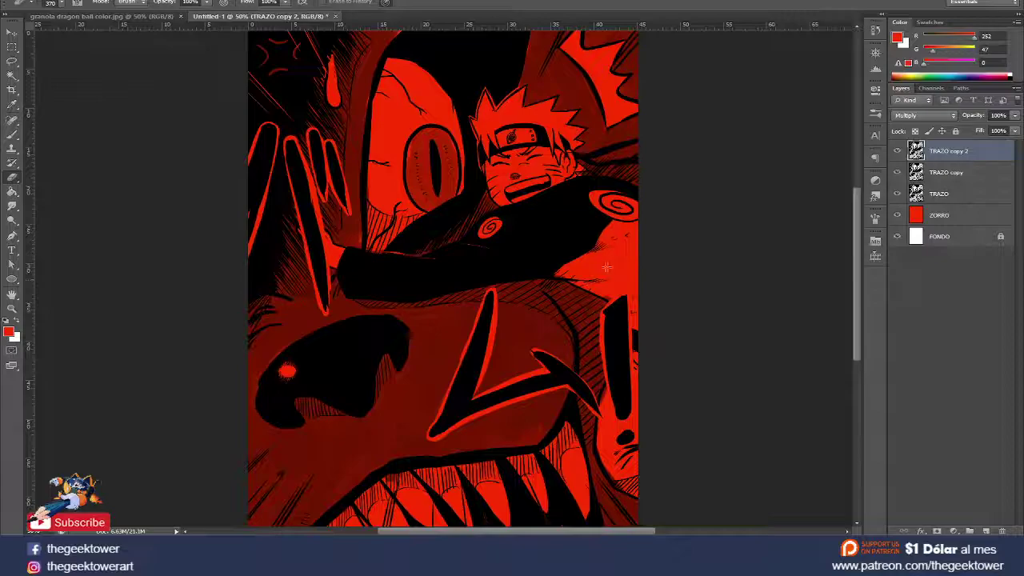
{"action": "left_click", "coordinate": [896, 172]}
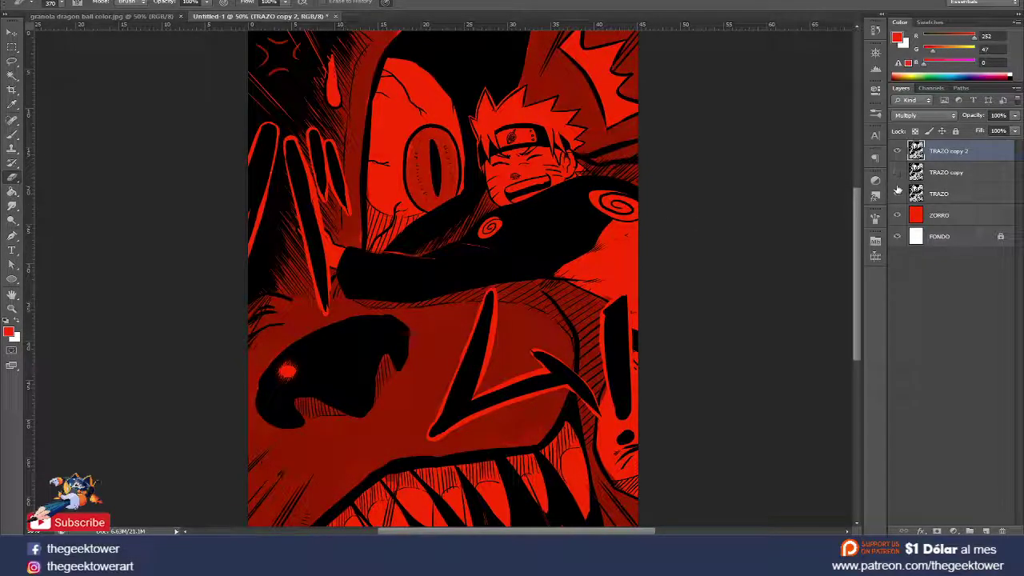
{"action": "left_click", "coordinate": [896, 193]}
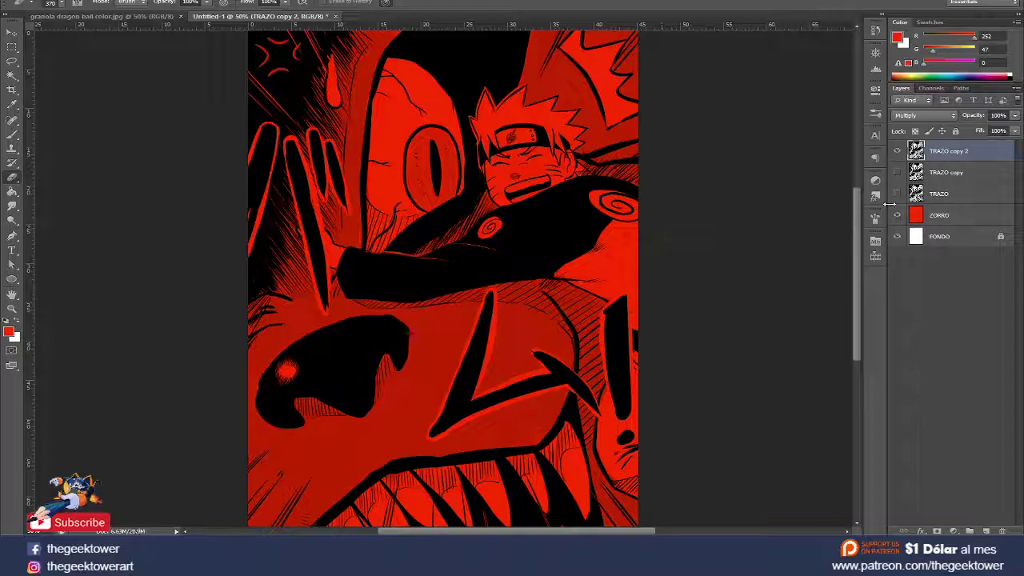
{"action": "left_click", "coordinate": [897, 151]}
{"action": "left_click", "coordinate": [896, 172]}
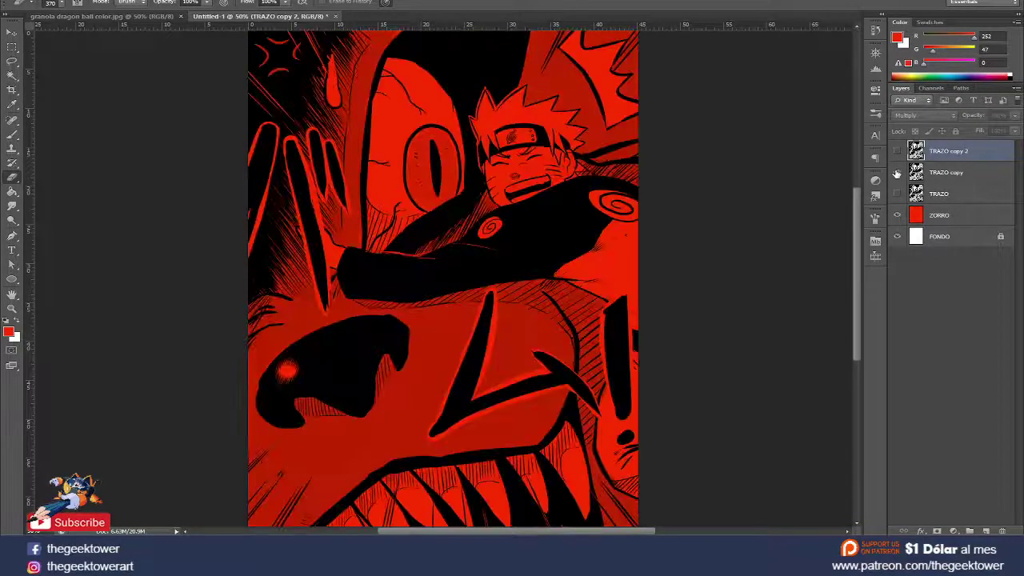
{"action": "left_click", "coordinate": [940, 174]}
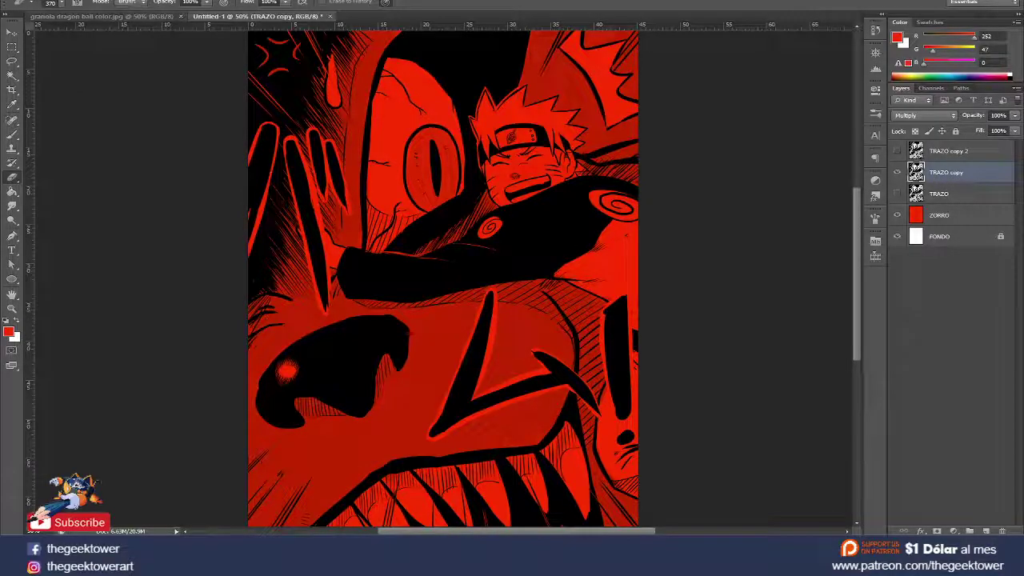
{"action": "left_click", "coordinate": [128, 2]}
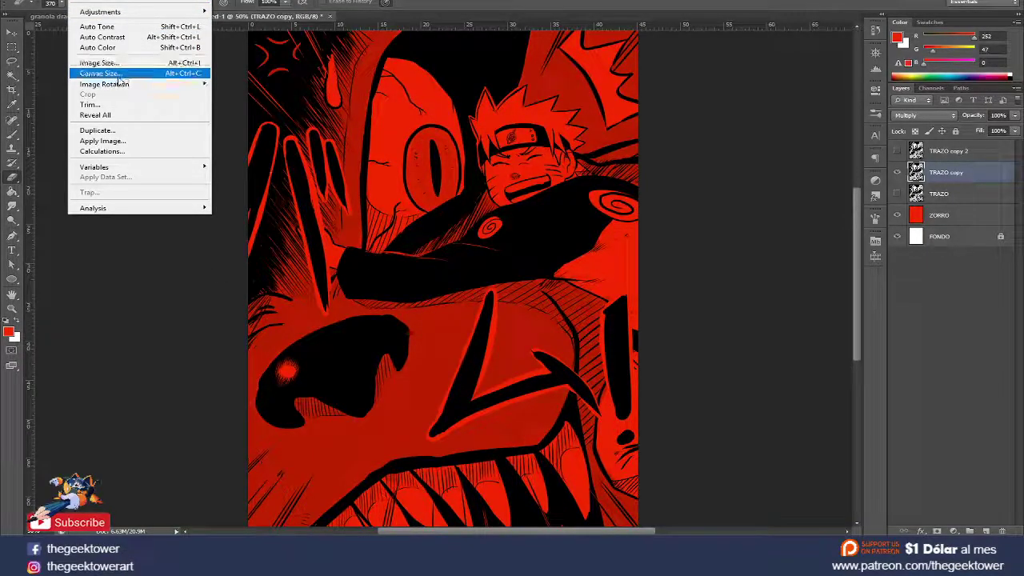
Bring up the Curves dialog (Ctrl+M) for TRAZO copy, moved aside to keep the artwork visible.
{"action": "left_click", "coordinate": [80, 3]}
{"action": "left_click", "coordinate": [56, 2]}
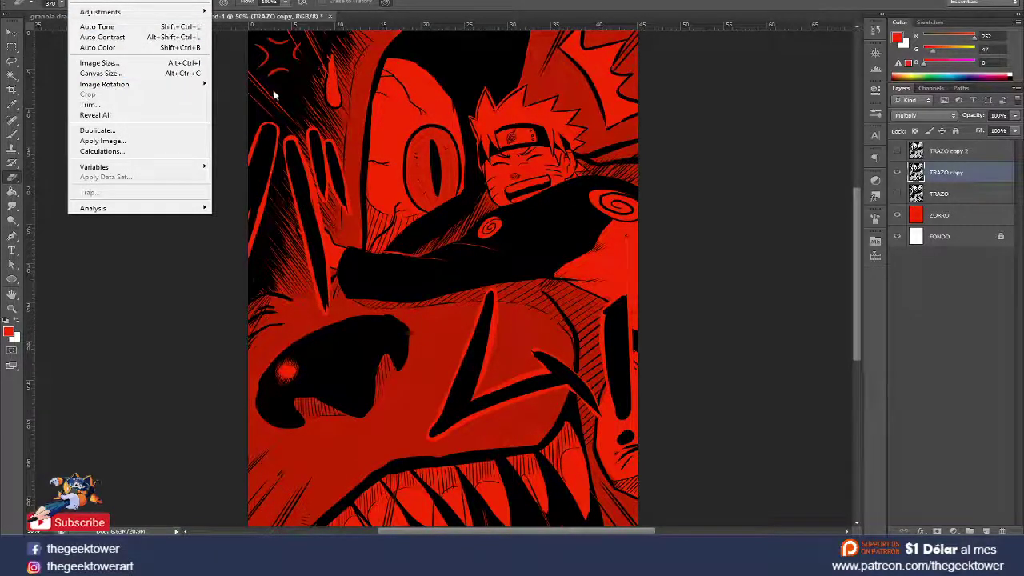
{"action": "left_click", "coordinate": [529, 117]}
{"action": "key", "text": "ctrl+m"}
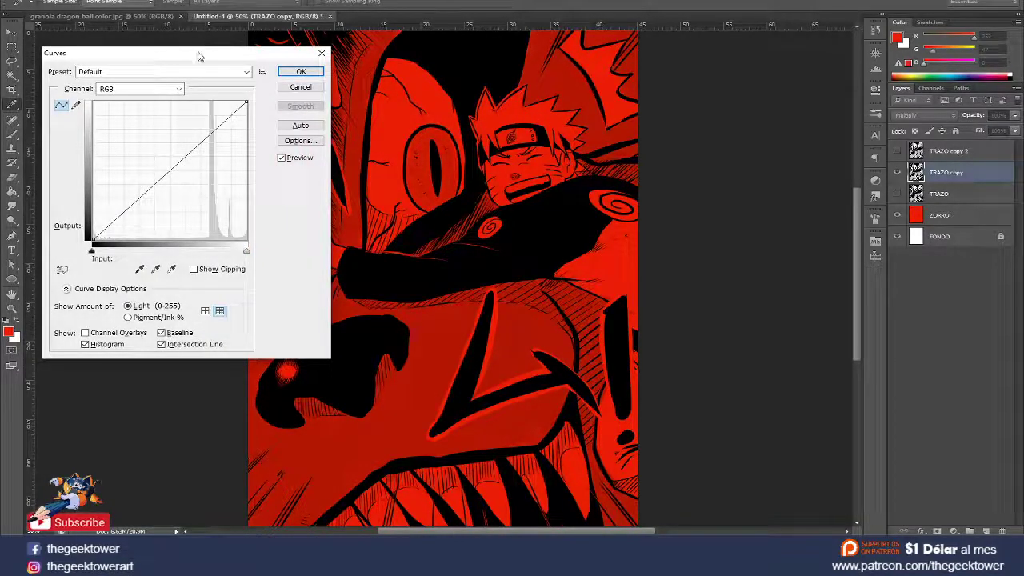
{"action": "mouse_move", "coordinate": [206, 53]}
{"action": "left_mouse_down"}
{"action": "mouse_move", "coordinate": [392, 99]}
{"action": "mouse_move", "coordinate": [254, 114]}
{"action": "left_mouse_up"}
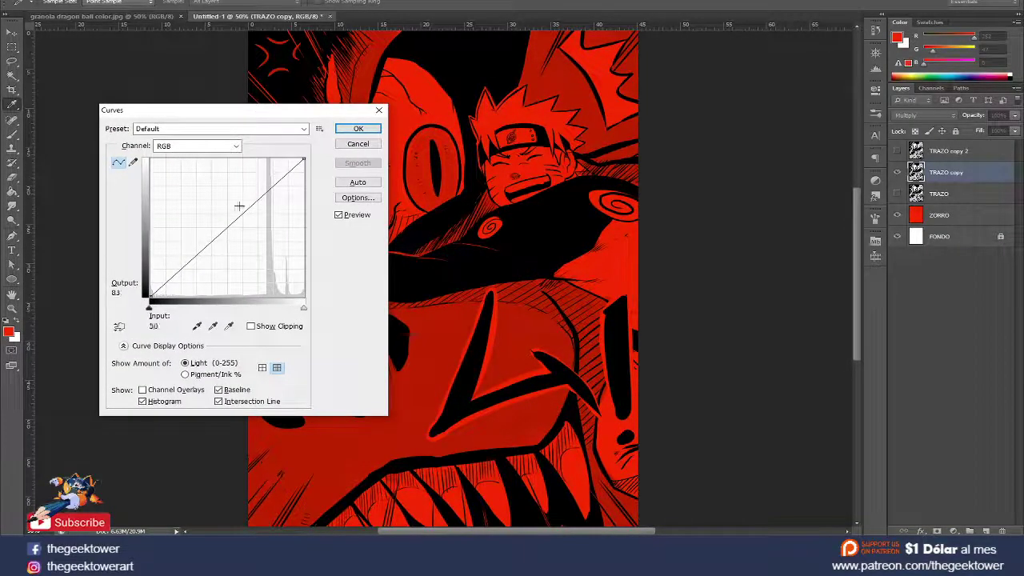
Shape an S-curve on TRAZO copy, raising the highlights and deepening the shadows.
{"action": "mouse_move", "coordinate": [263, 195]}
{"action": "left_mouse_down"}
{"action": "mouse_move", "coordinate": [261, 171]}
{"action": "mouse_move", "coordinate": [263, 187]}
{"action": "mouse_move", "coordinate": [217, 168]}
{"action": "mouse_move", "coordinate": [281, 244]}
{"action": "left_mouse_up"}
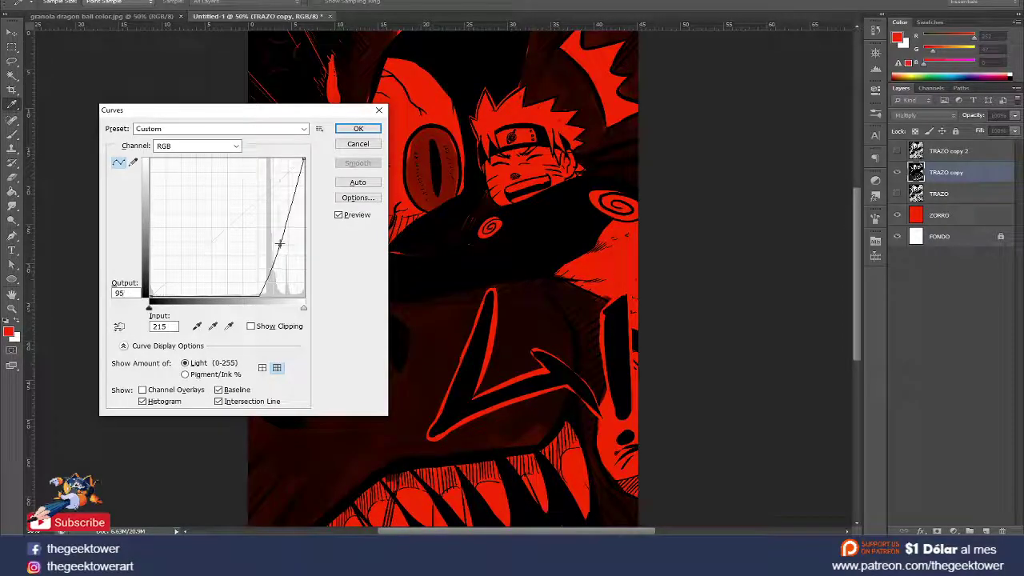
{"action": "mouse_move", "coordinate": [279, 244]}
{"action": "left_mouse_down"}
{"action": "mouse_move", "coordinate": [263, 194]}
{"action": "mouse_move", "coordinate": [277, 185]}
{"action": "left_mouse_up"}
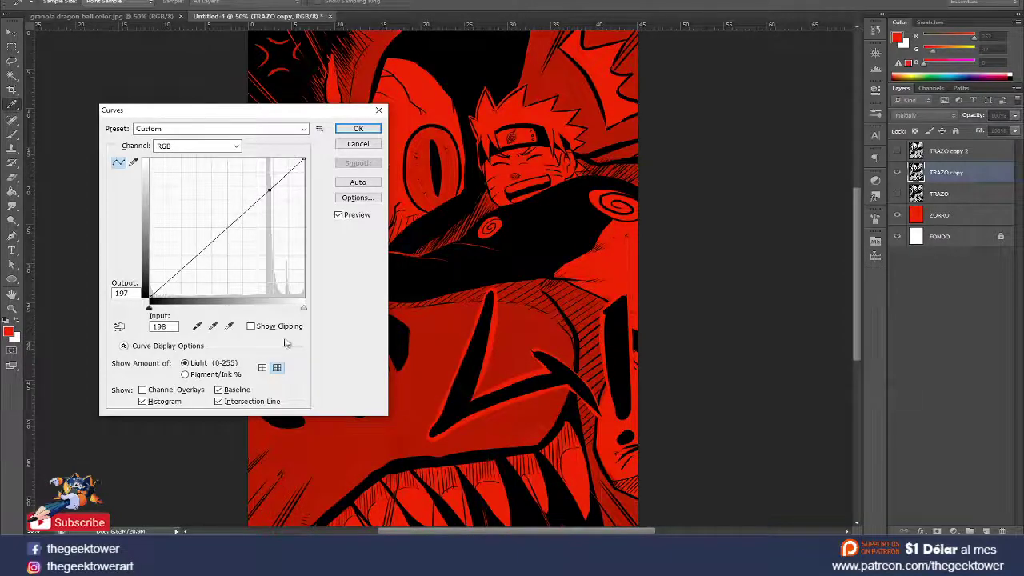
{"action": "left_click", "coordinate": [303, 307]}
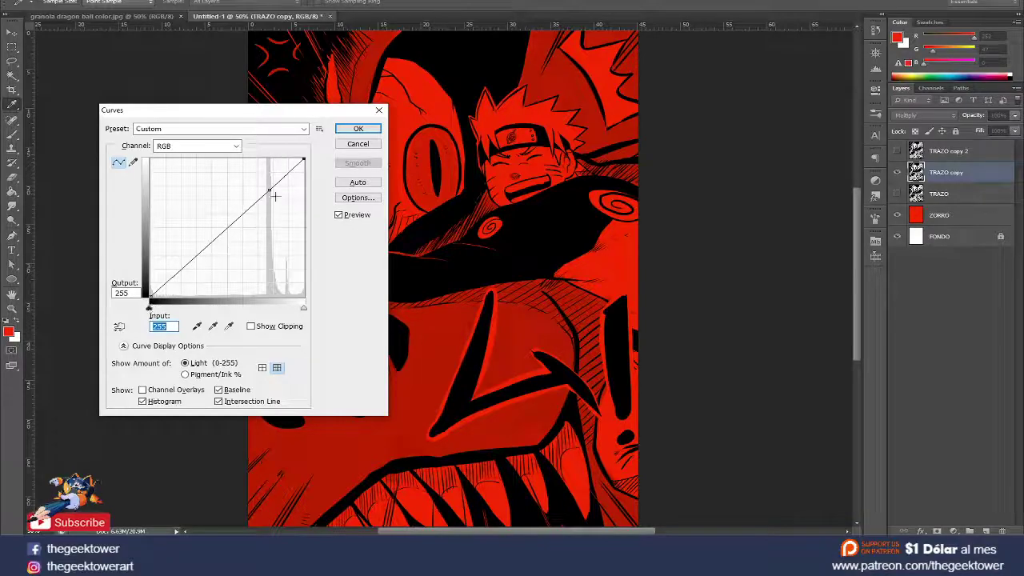
{"action": "left_click_drag", "start_coordinate": [273, 184], "coordinate": [277, 168]}
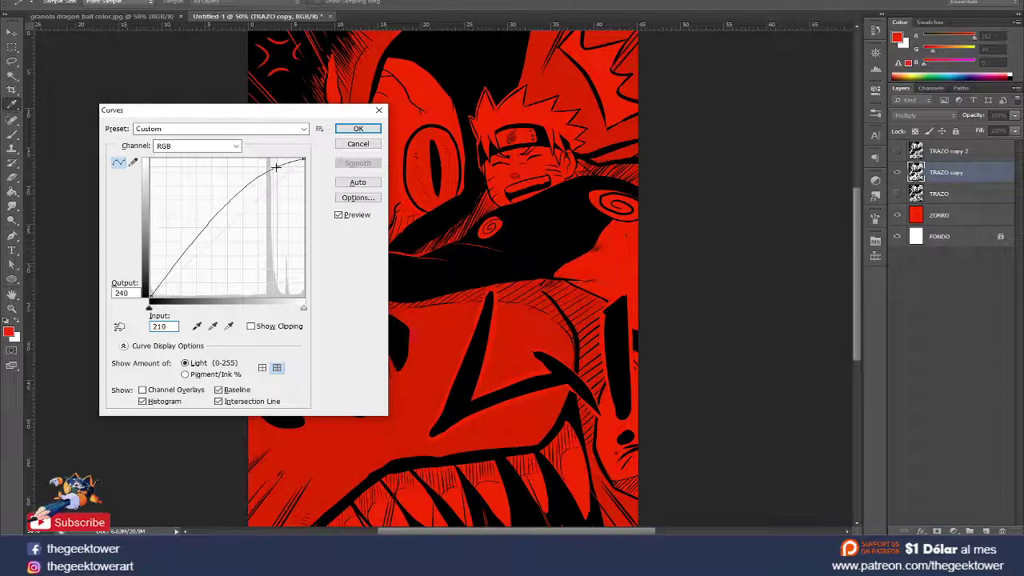
{"action": "mouse_move", "coordinate": [277, 168]}
{"action": "left_mouse_down"}
{"action": "mouse_move", "coordinate": [283, 186]}
{"action": "mouse_move", "coordinate": [273, 163]}
{"action": "left_mouse_up"}
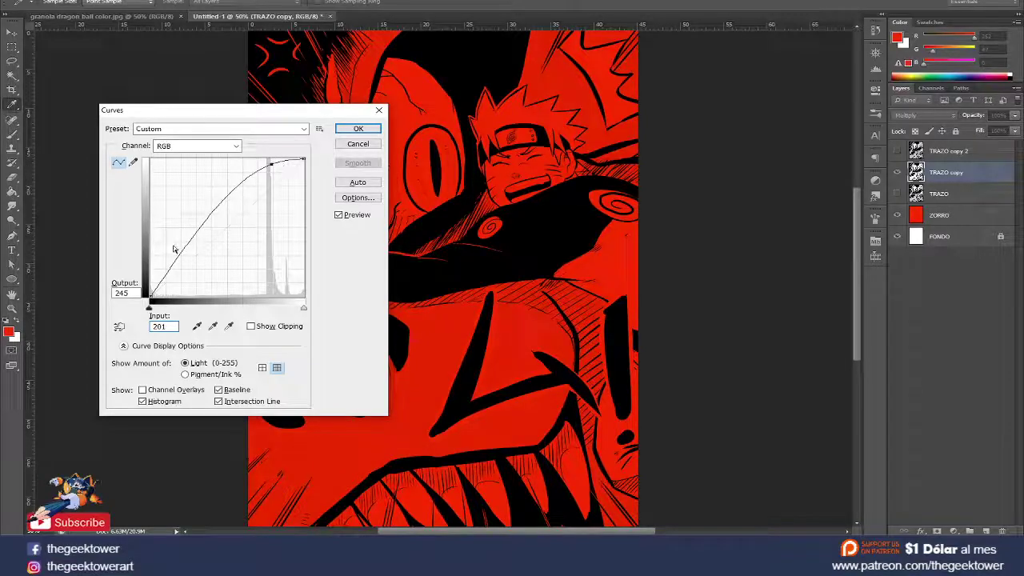
{"action": "left_click_drag", "start_coordinate": [183, 259], "coordinate": [185, 264]}
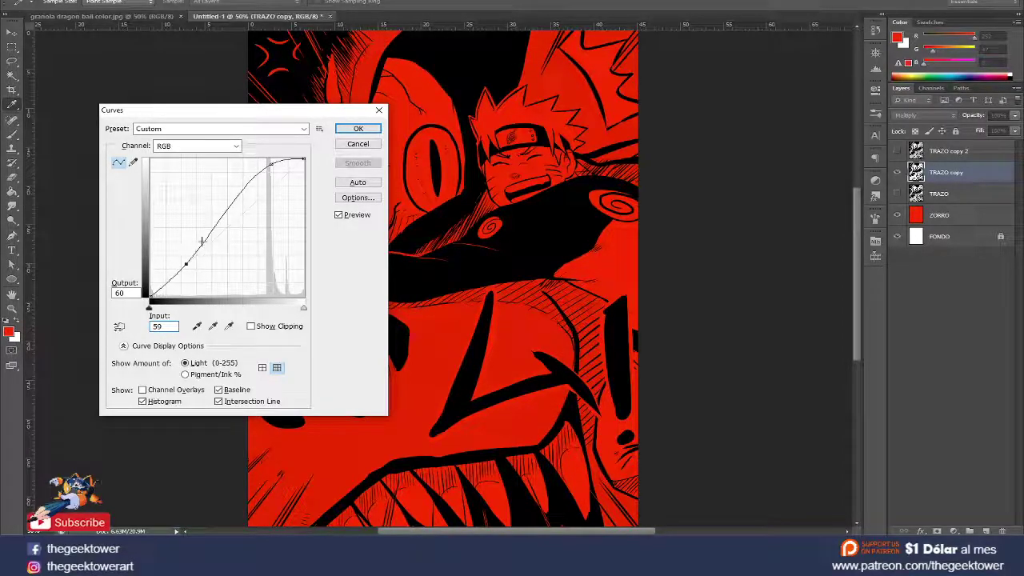
{"action": "left_click_drag", "start_coordinate": [184, 267], "coordinate": [187, 269]}
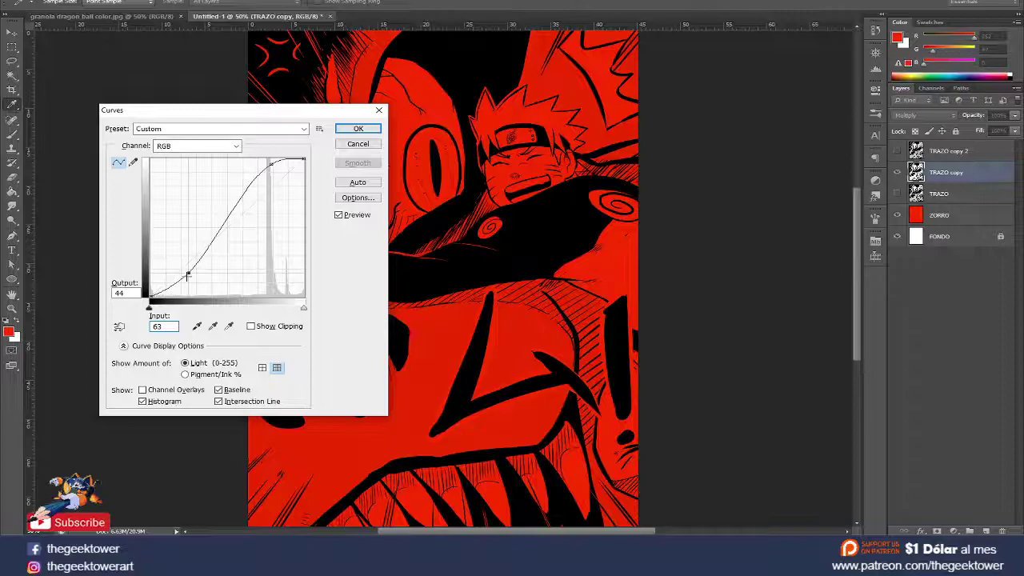
{"action": "left_click", "coordinate": [357, 130]}
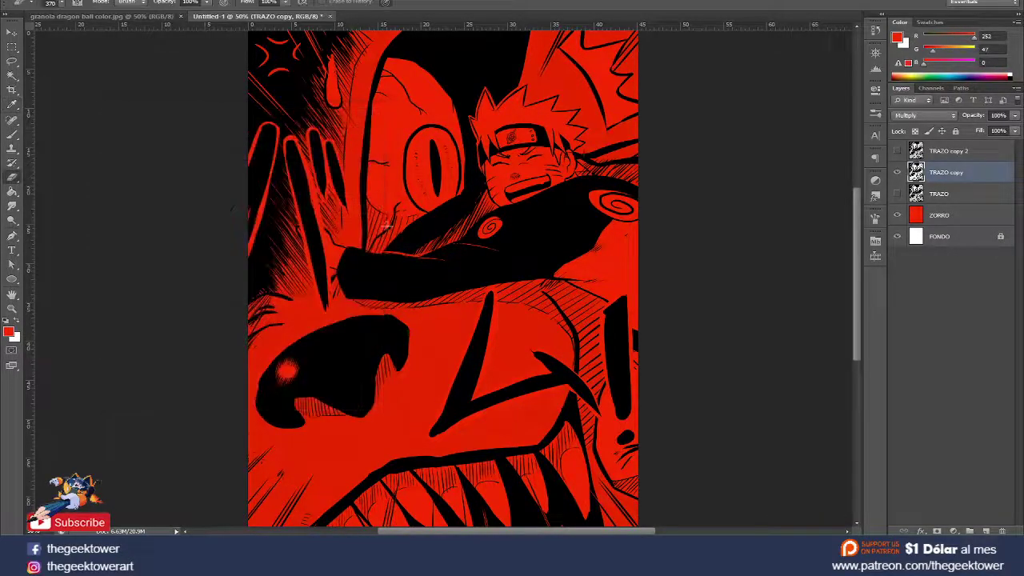
{"action": "key", "text": "e"}
{"action": "left_click", "coordinate": [897, 173]}
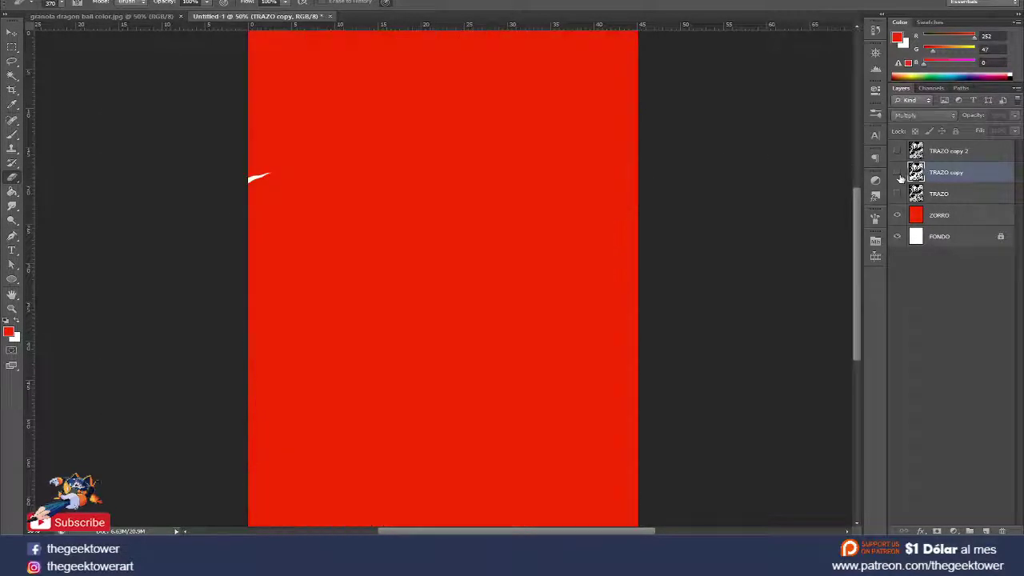
{"action": "left_click", "coordinate": [898, 173]}
{"action": "left_click", "coordinate": [898, 153]}
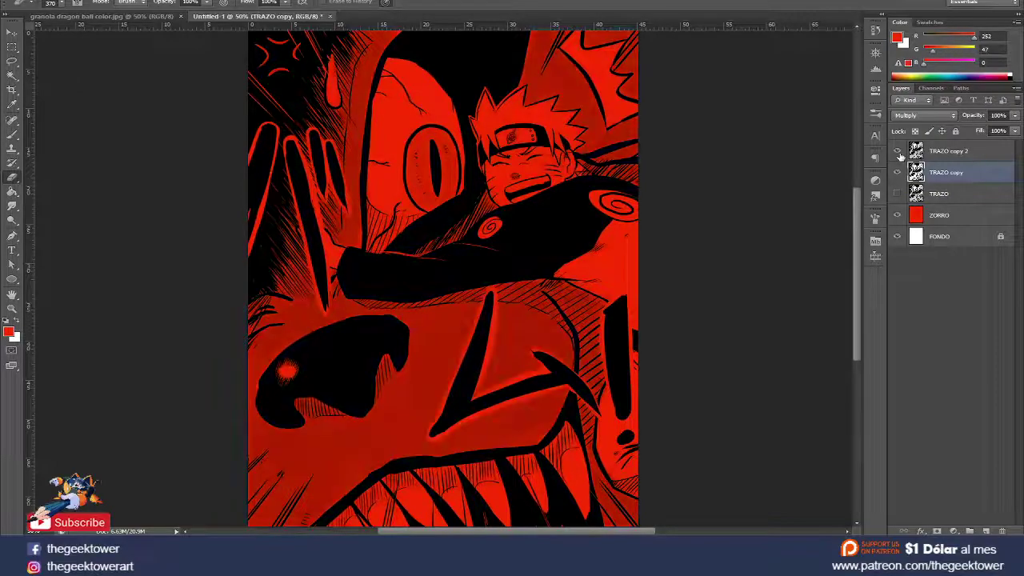
{"action": "left_click", "coordinate": [898, 153]}
{"action": "left_click", "coordinate": [898, 152]}
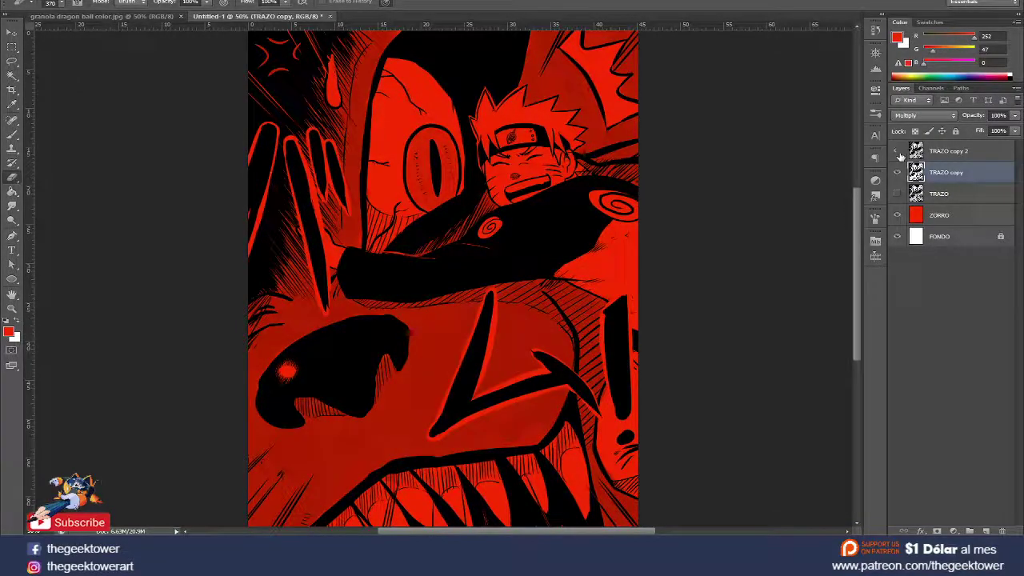
{"action": "left_click", "coordinate": [898, 153]}
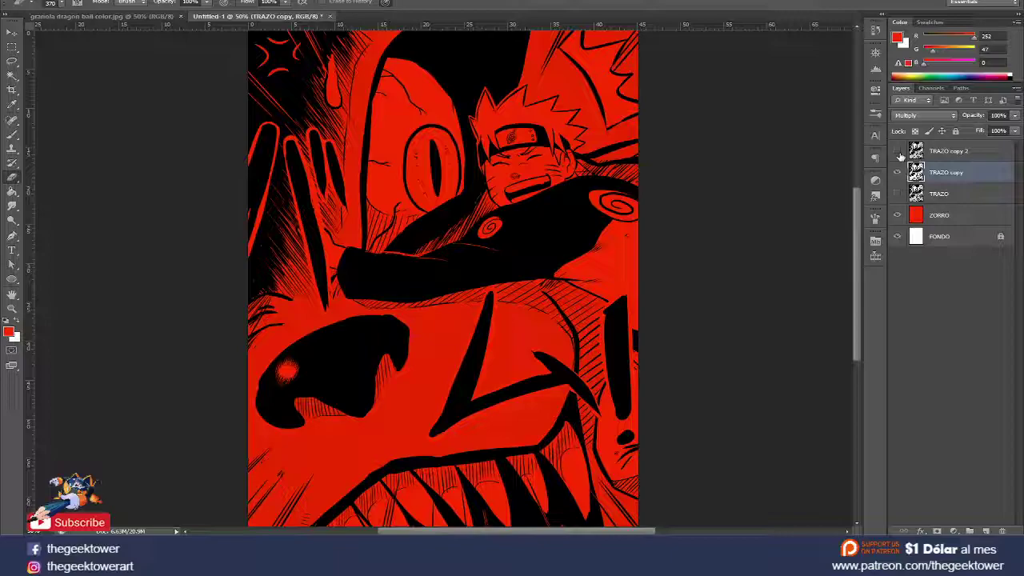
{"action": "left_click", "coordinate": [137, 16]}
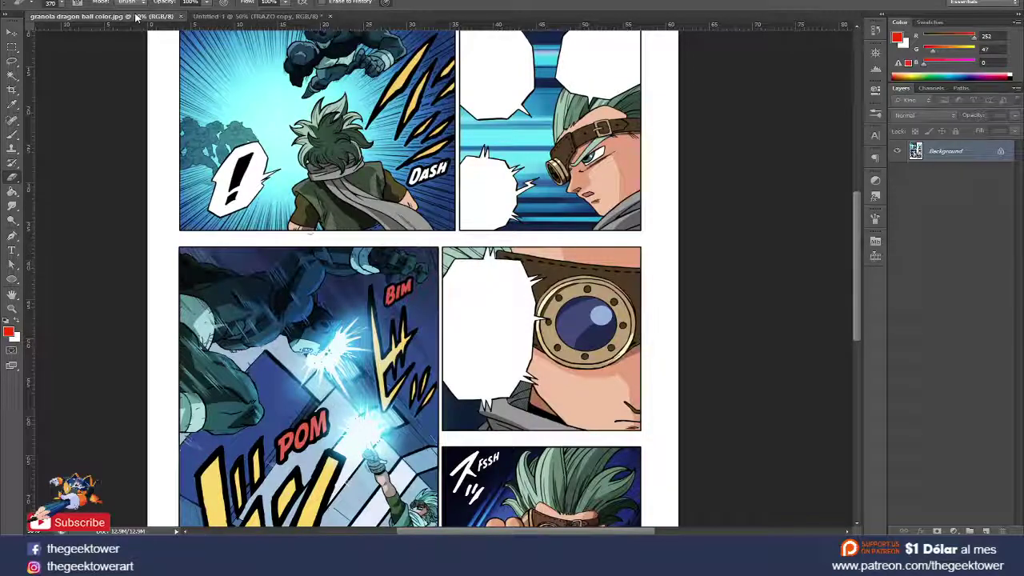
{"action": "left_click", "coordinate": [240, 16]}
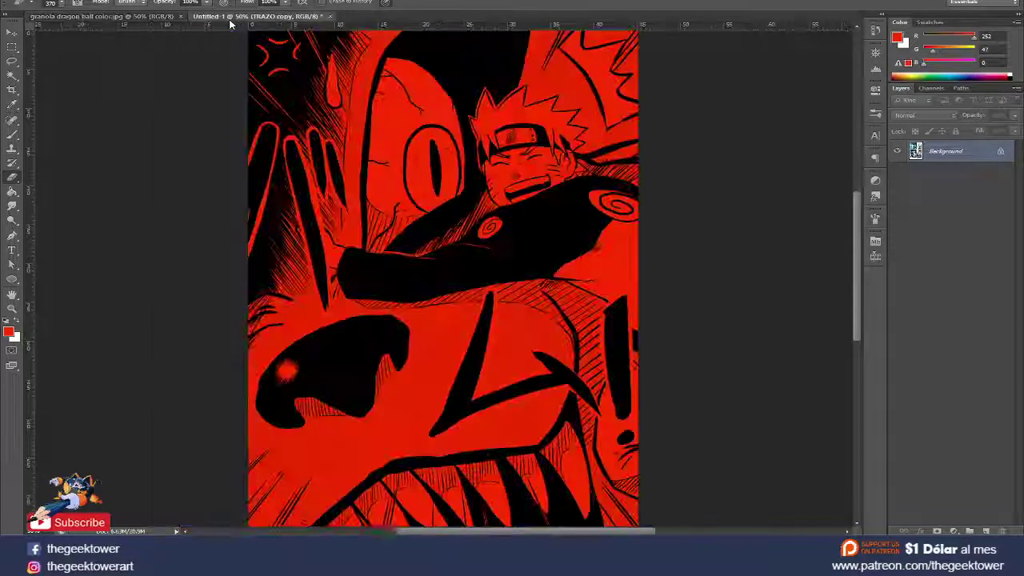